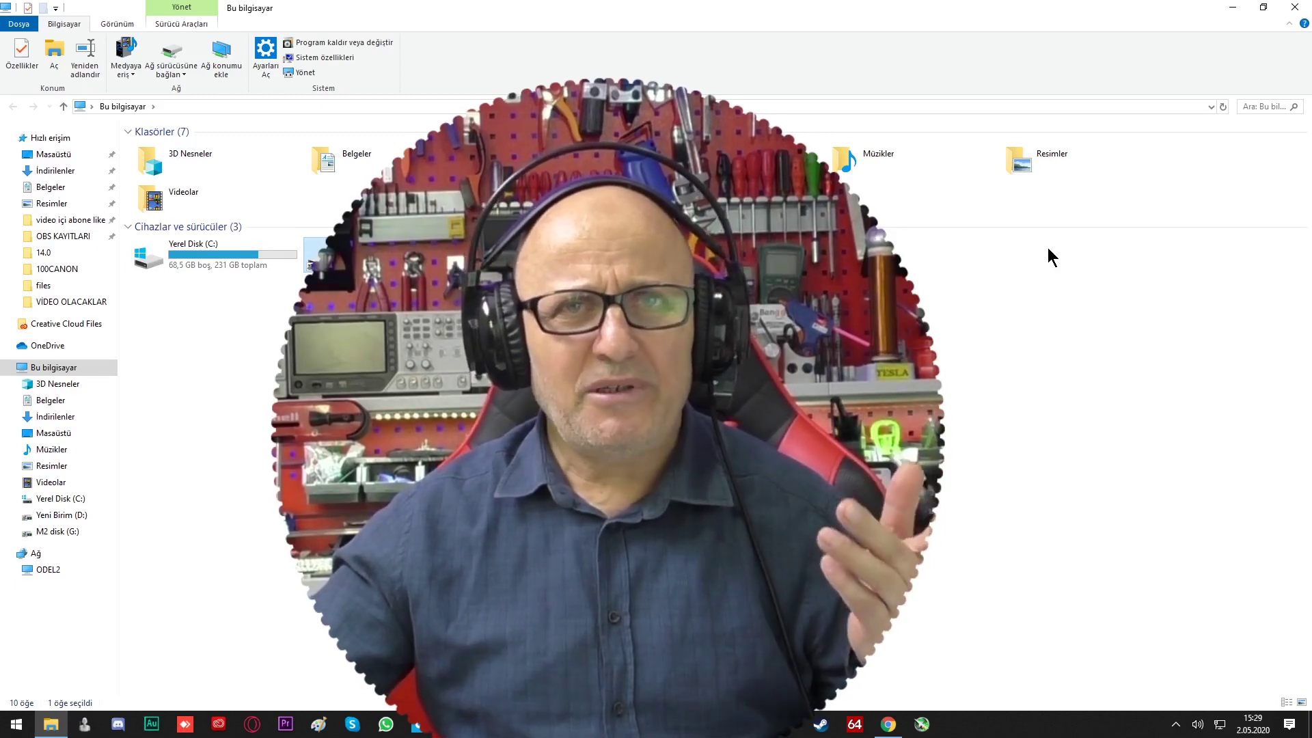
# Nudge the KAMERA source slightly up-left in the Streamlabs OBS preview, then minimize OBS
pyautogui.hotkey('alt', 'Tab')
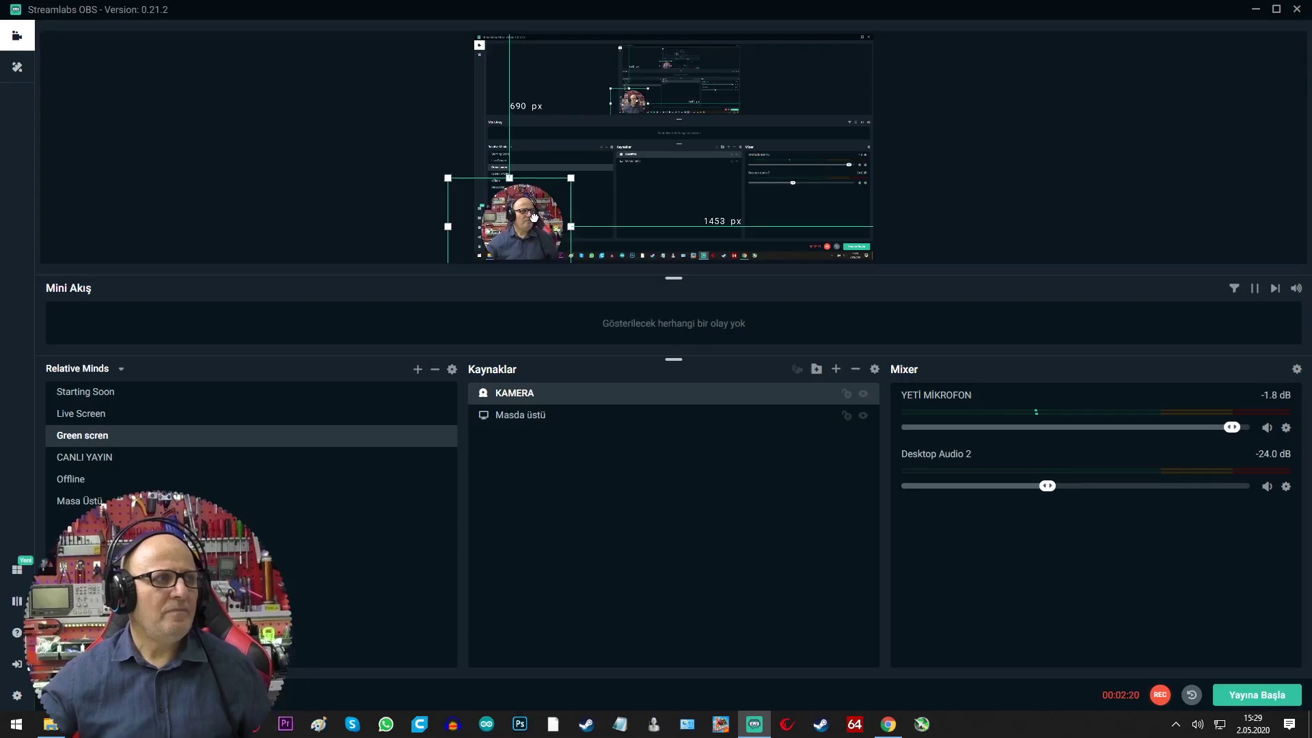
pyautogui.moveTo(534, 217); pyautogui.dragTo(531, 212)
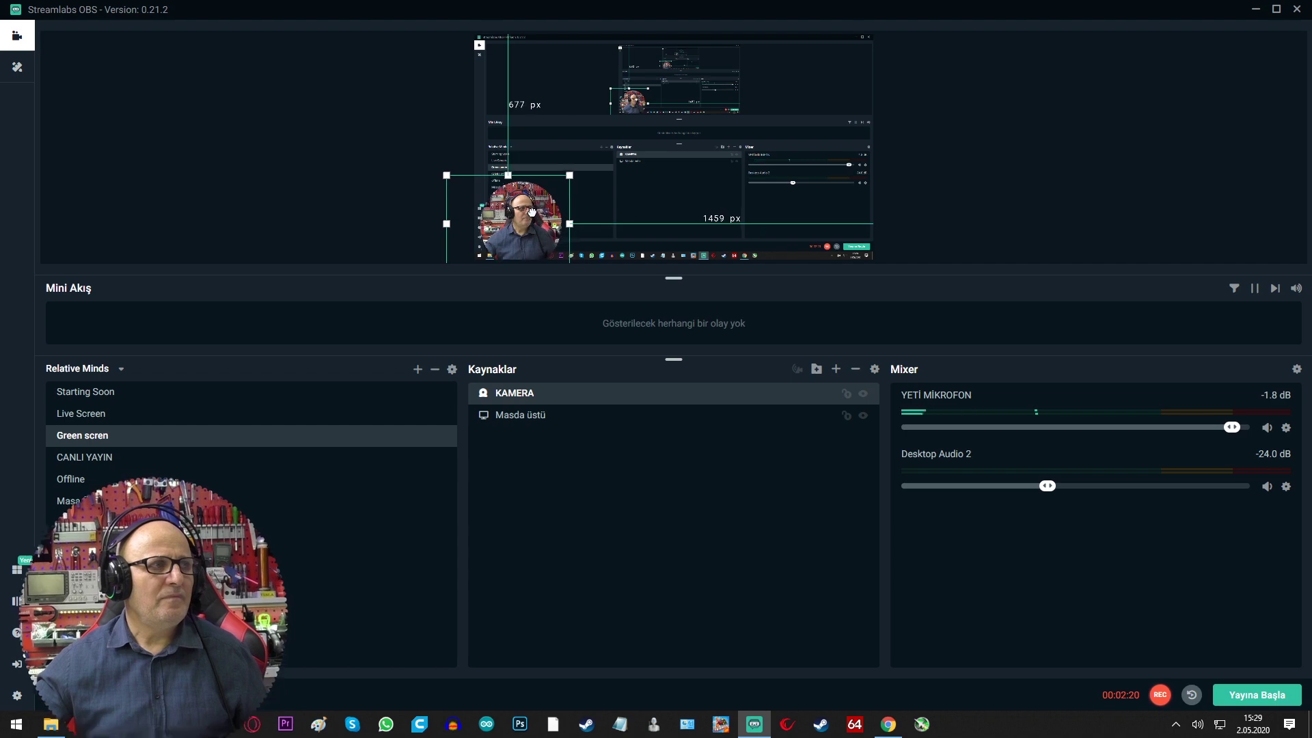
pyautogui.click(1255, 9)
pyautogui.moveTo(404, 278)
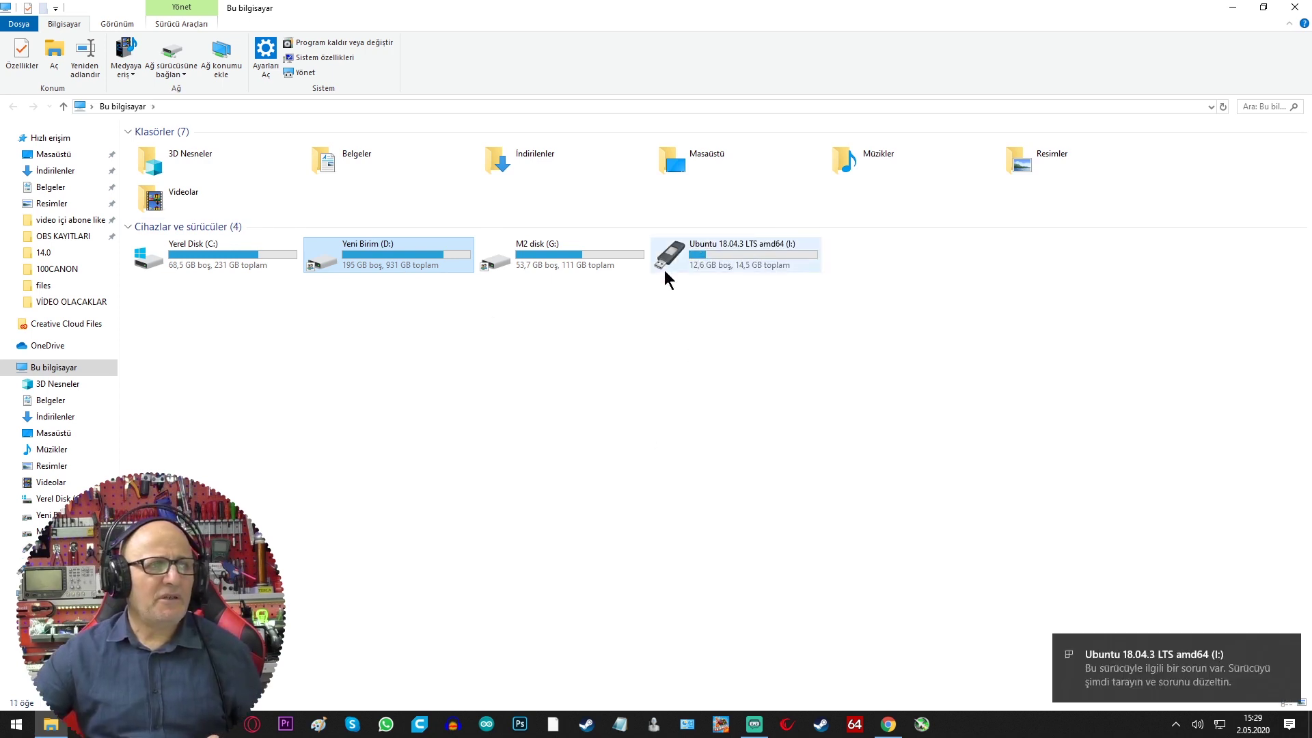
pyautogui.click(727, 361)
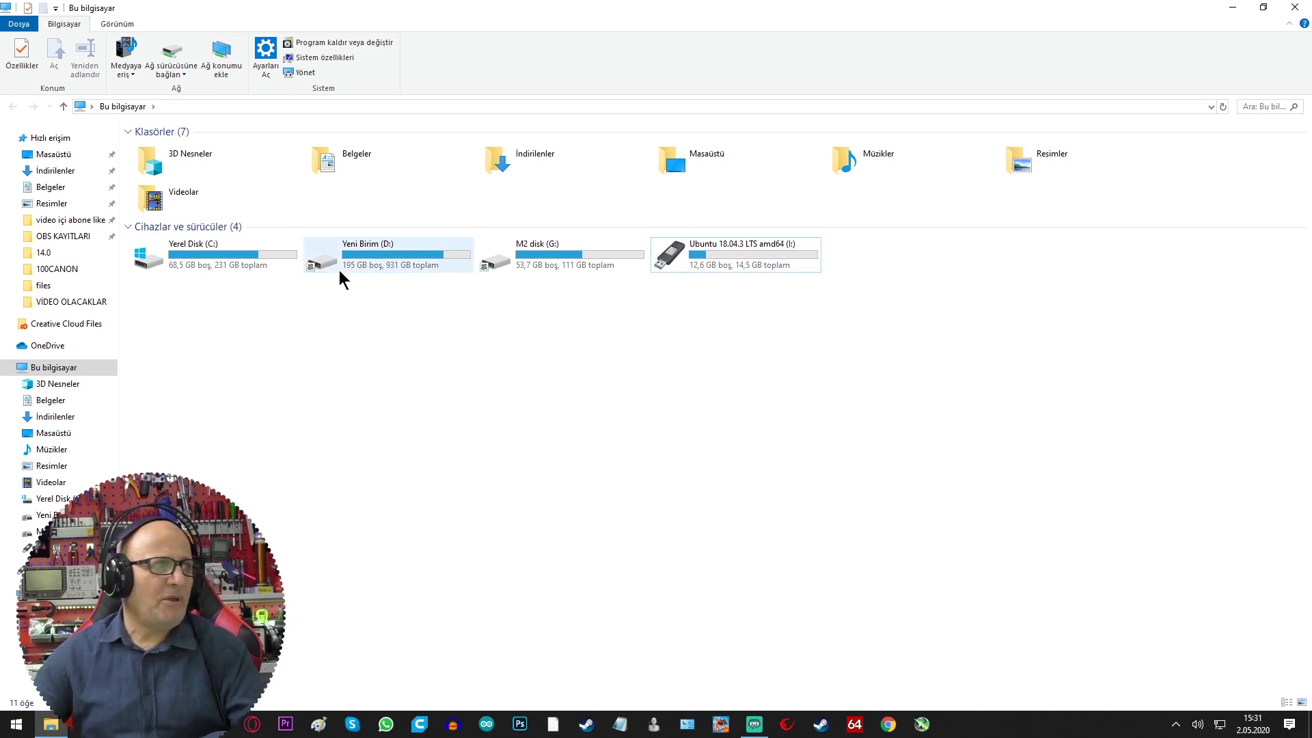
pyautogui.rightClick(331, 258)
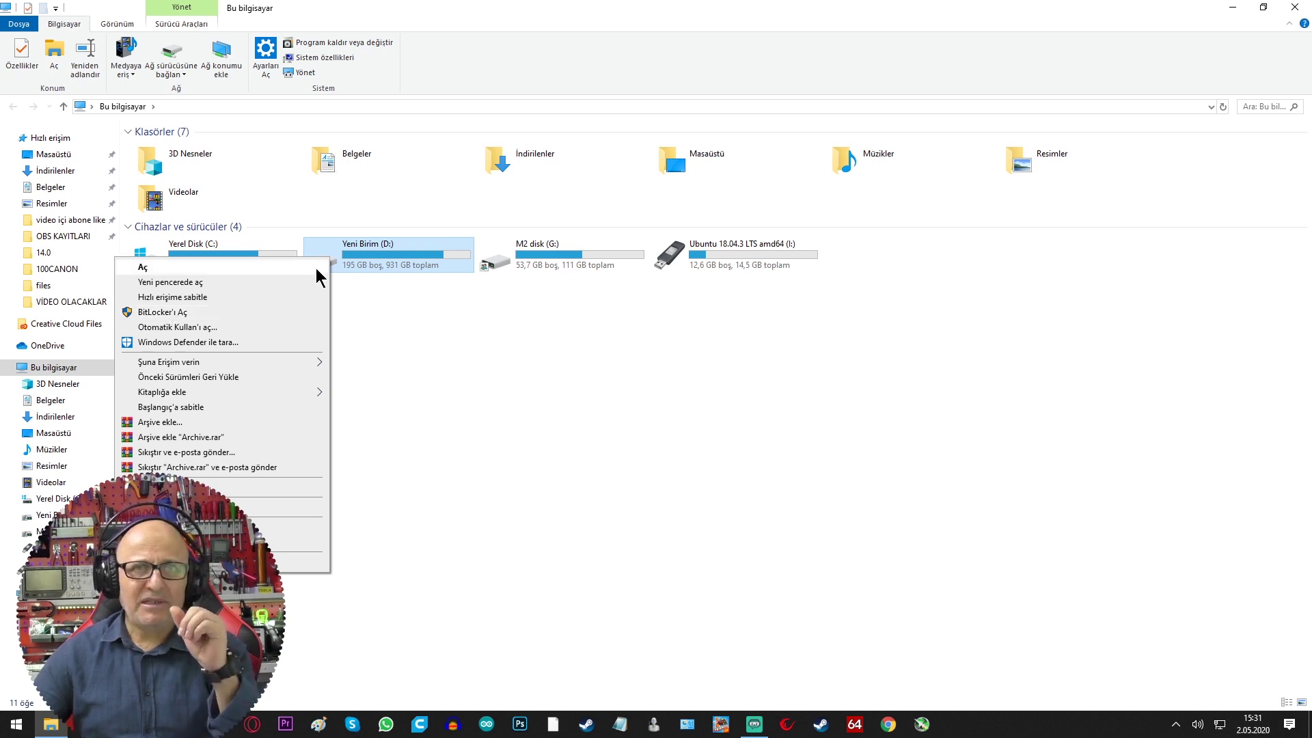
pyautogui.click(546, 307)
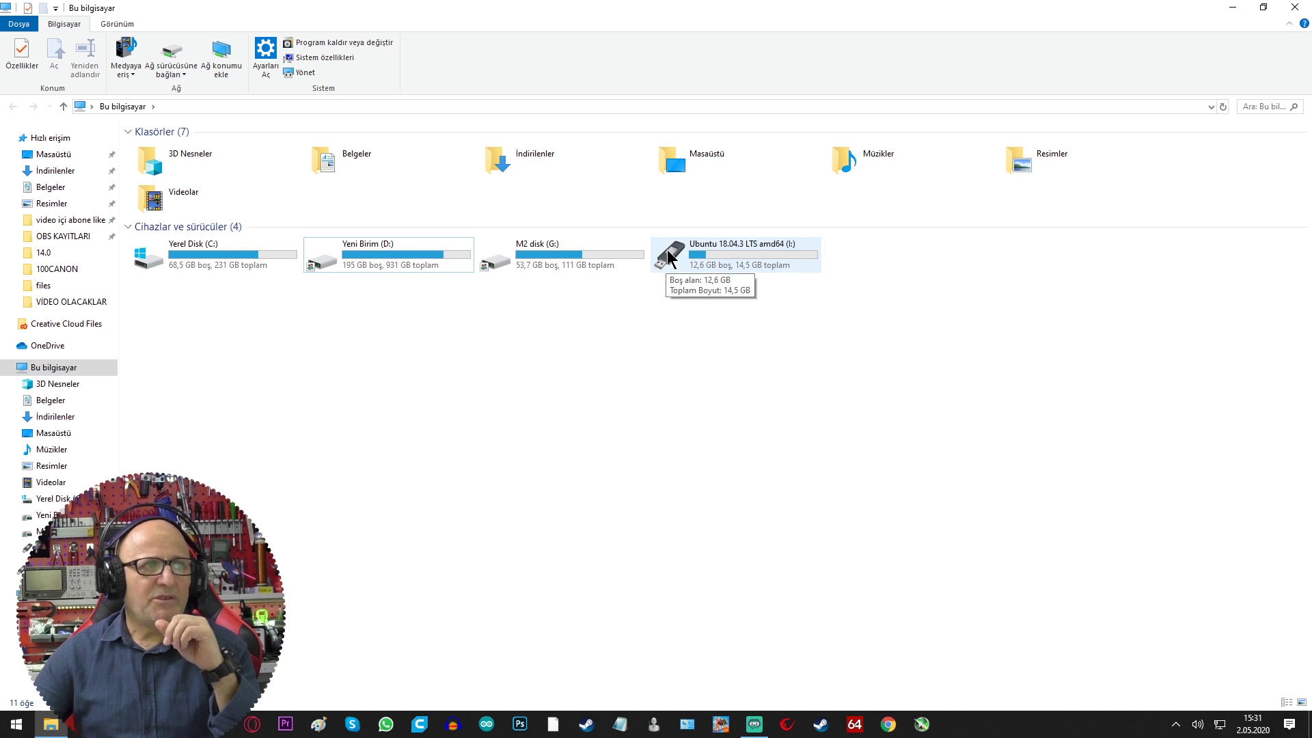
# Turn on BitLocker for drive I: and choose password unlock
pyautogui.rightClick(668, 253)
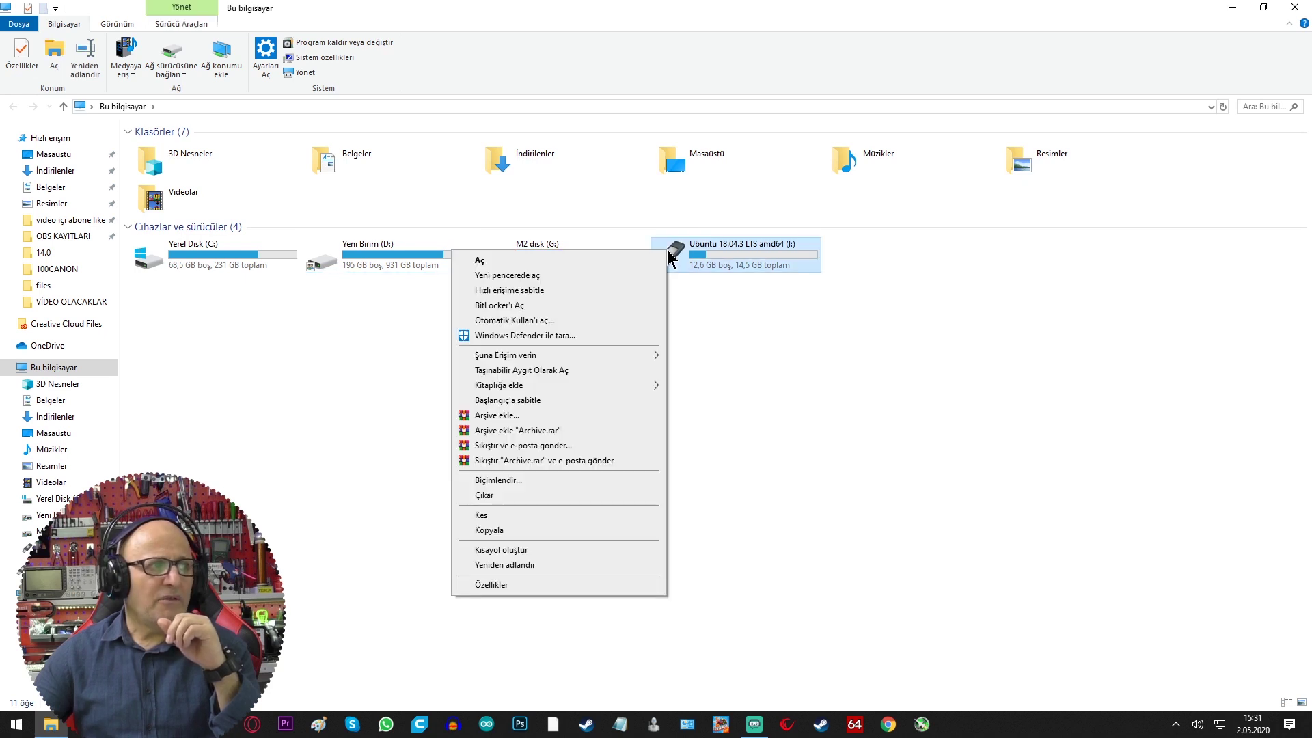
pyautogui.click(511, 306)
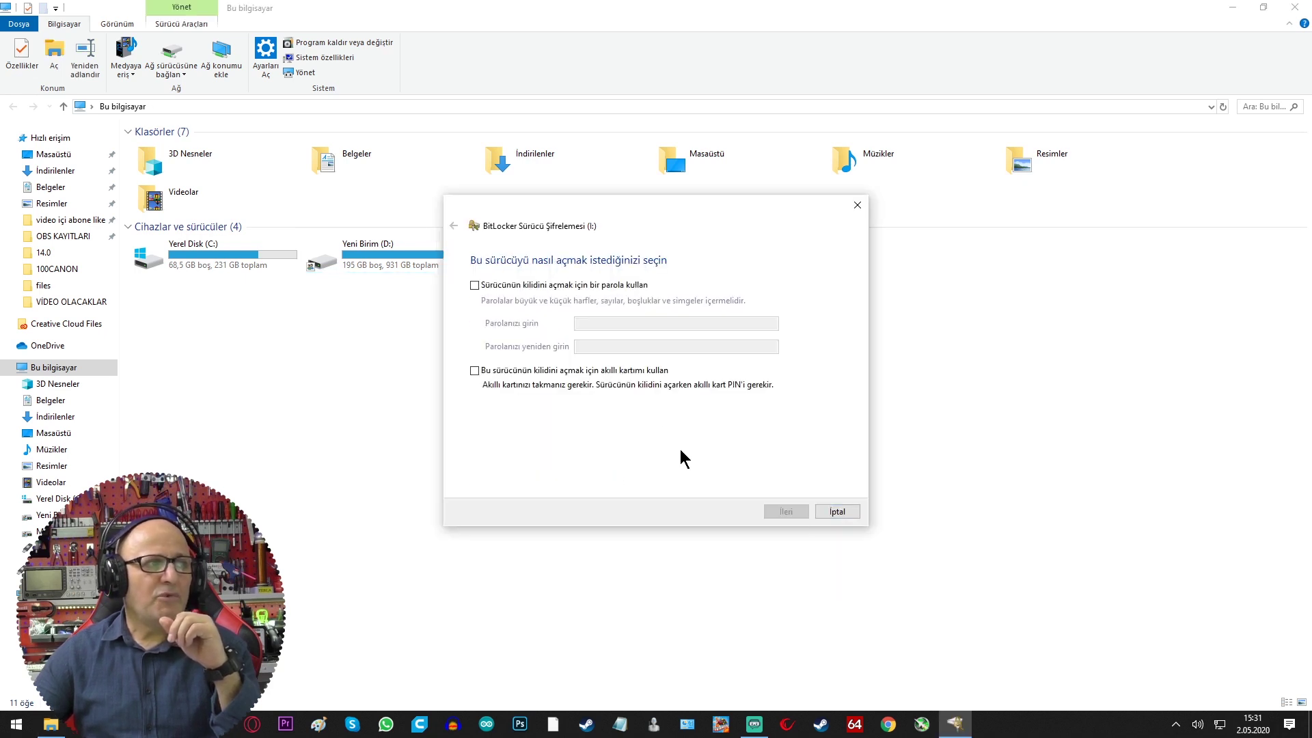
pyautogui.click(474, 286)
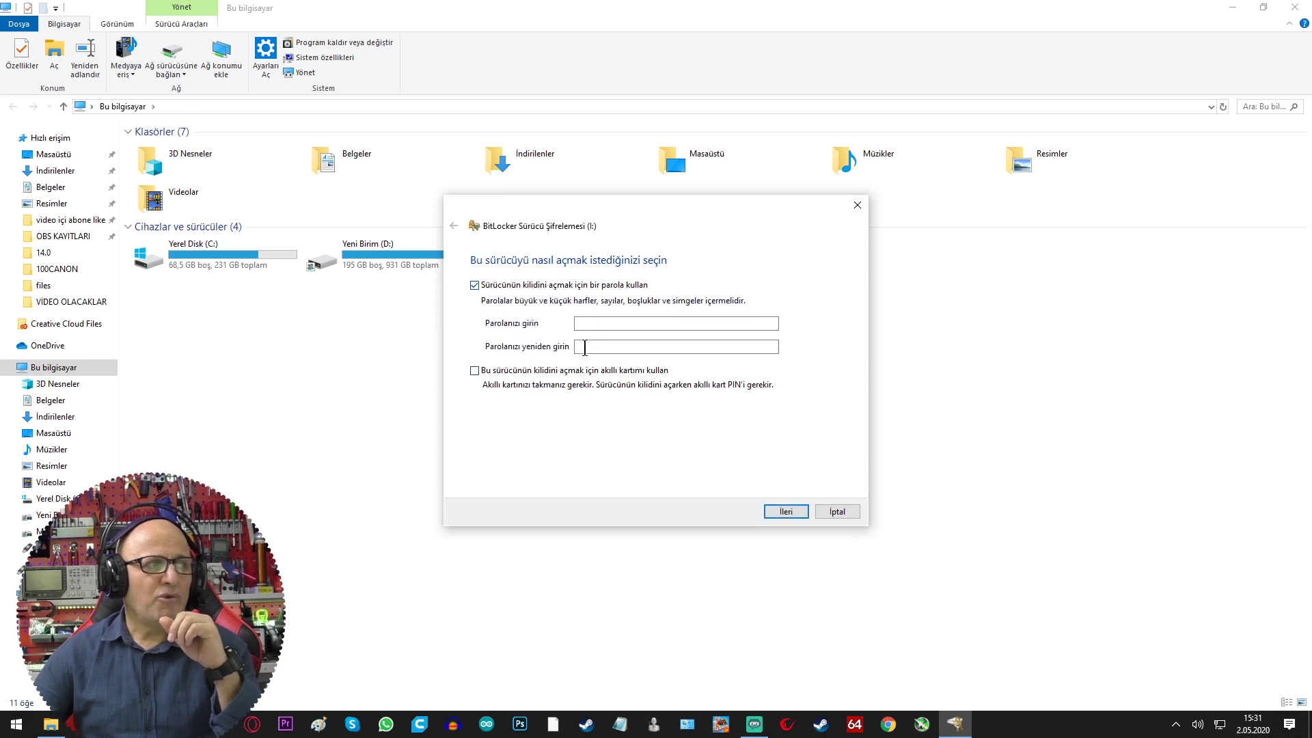
# Enter the unlock password and retype it in the confirmation field
pyautogui.click(598, 323)
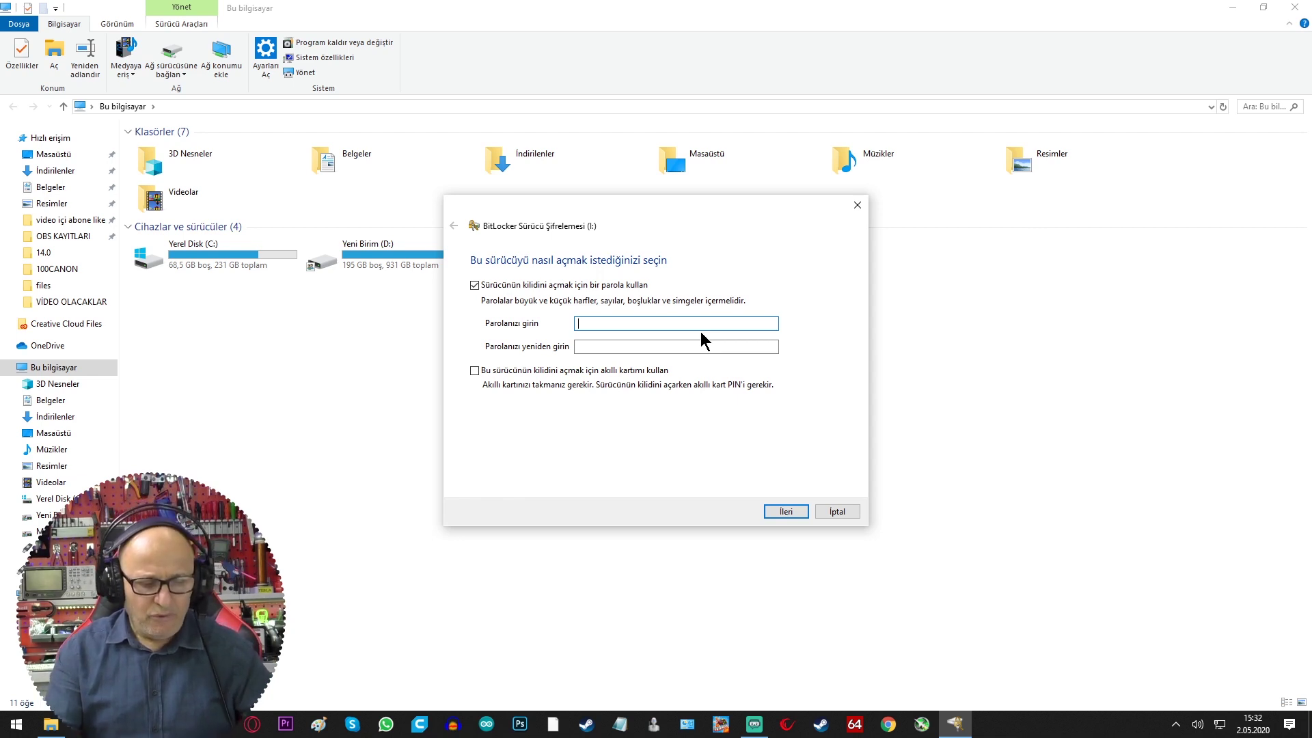
pyautogui.write('••••••')
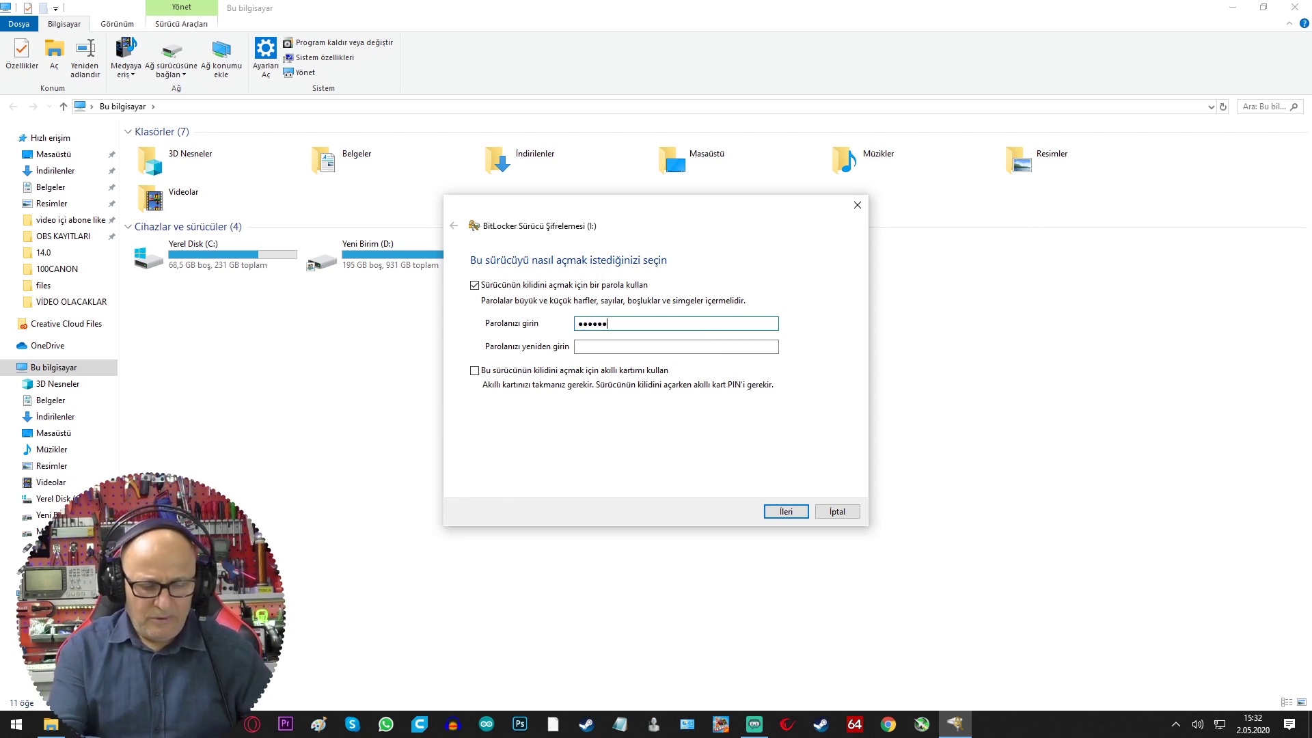
pyautogui.write('••')
pyautogui.press('Tab')
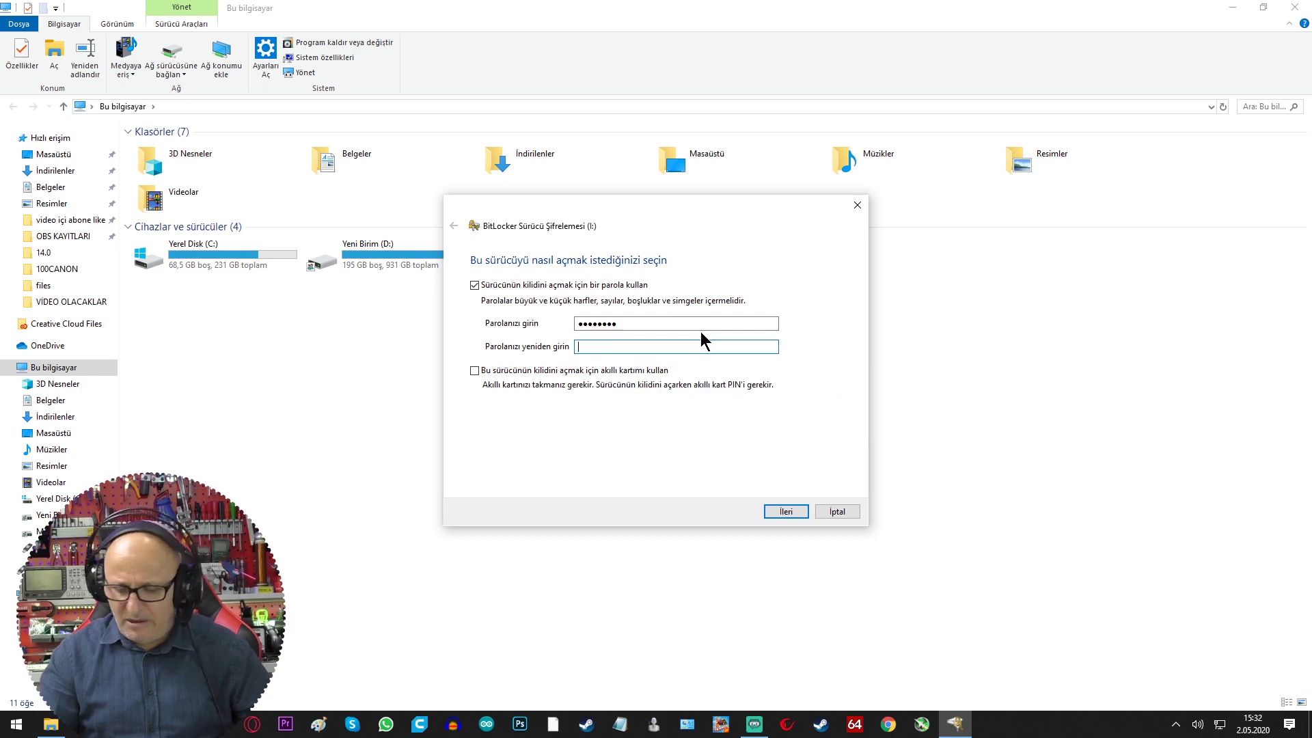
pyautogui.write('•••')
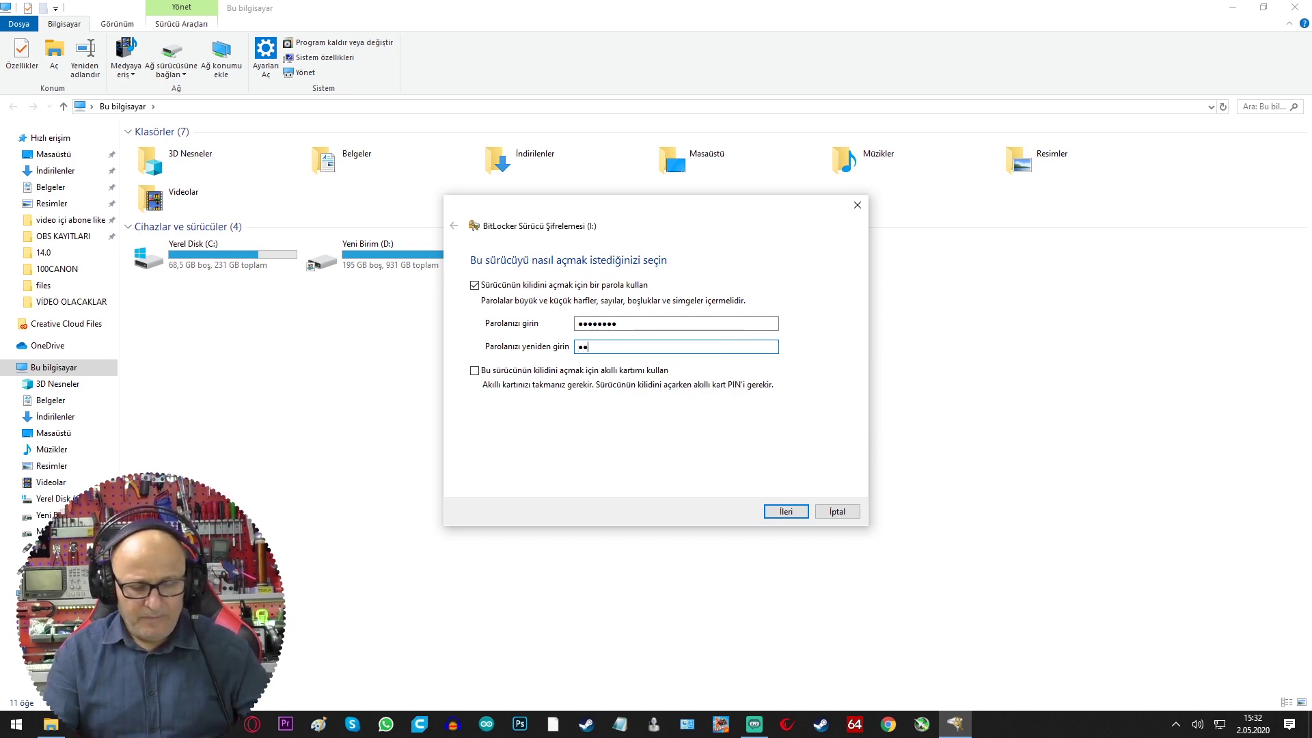
pyautogui.write('•••••')
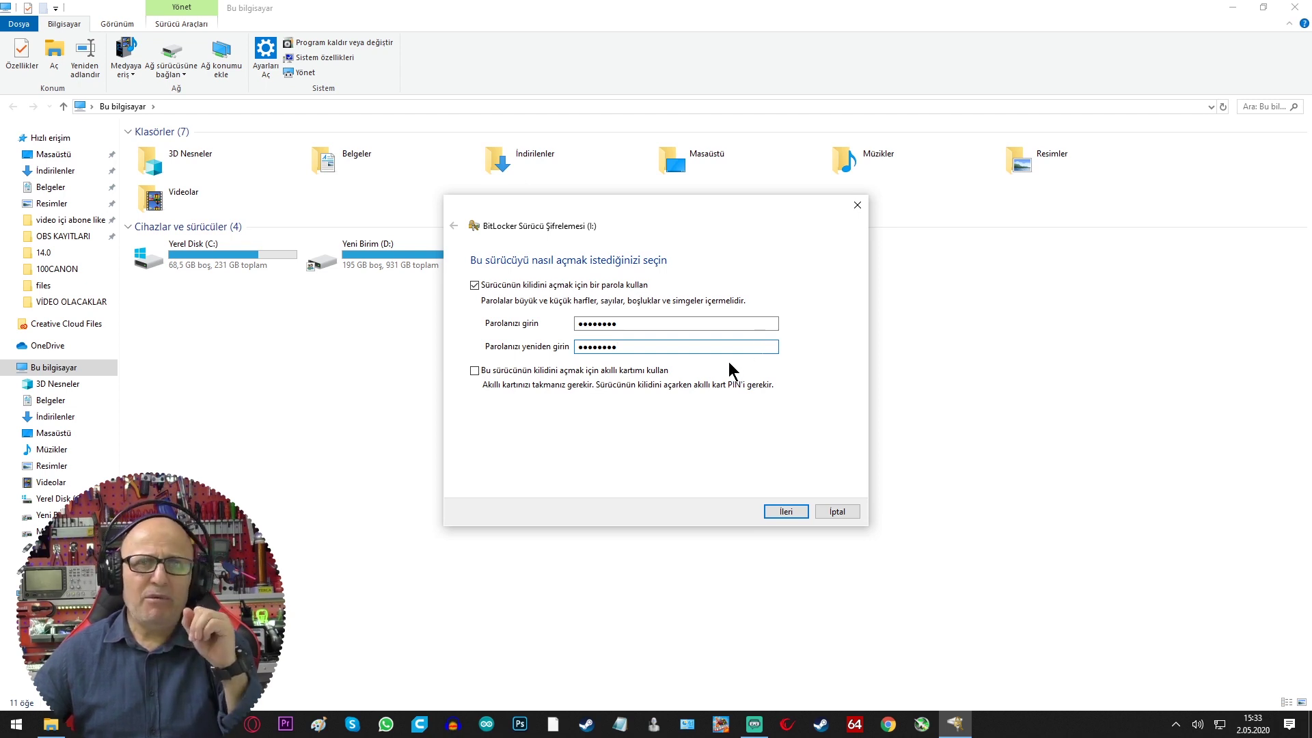
# Save drive I:'s recovery key to a text file after cancelling the print option
pyautogui.click(786, 510)
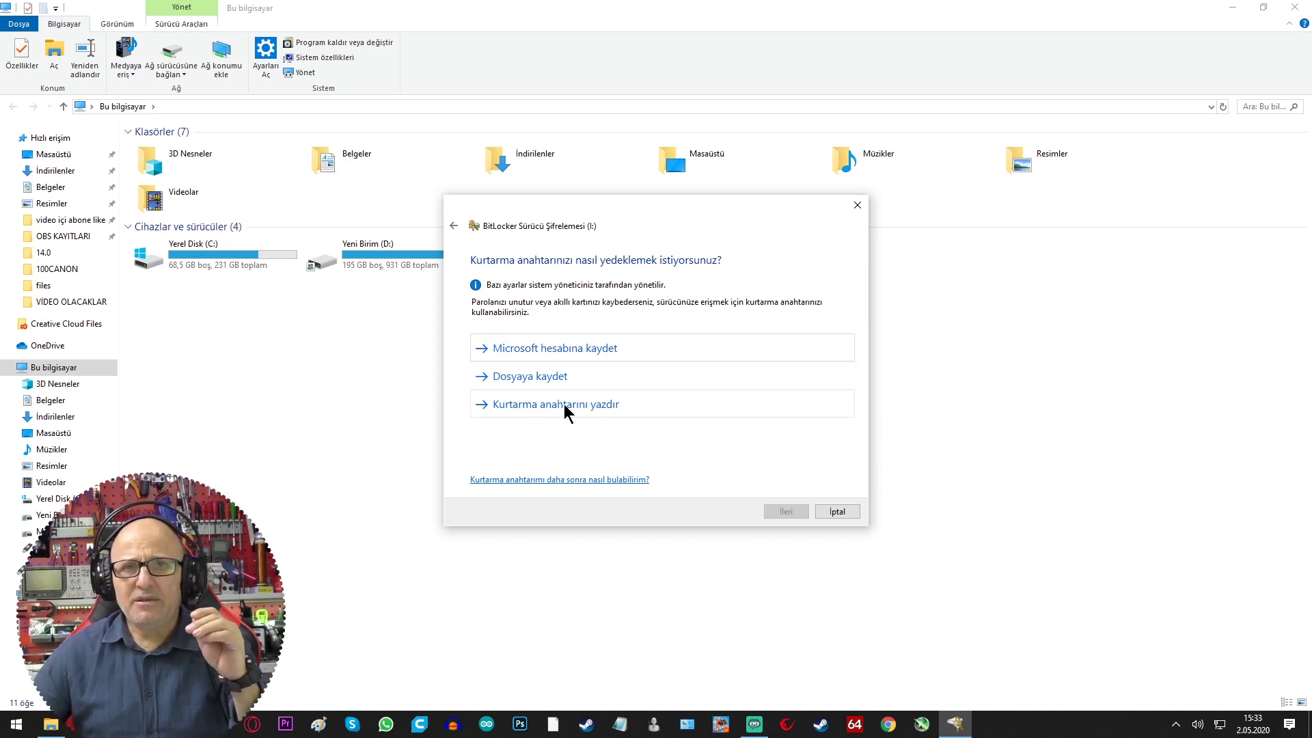
pyautogui.click(540, 404)
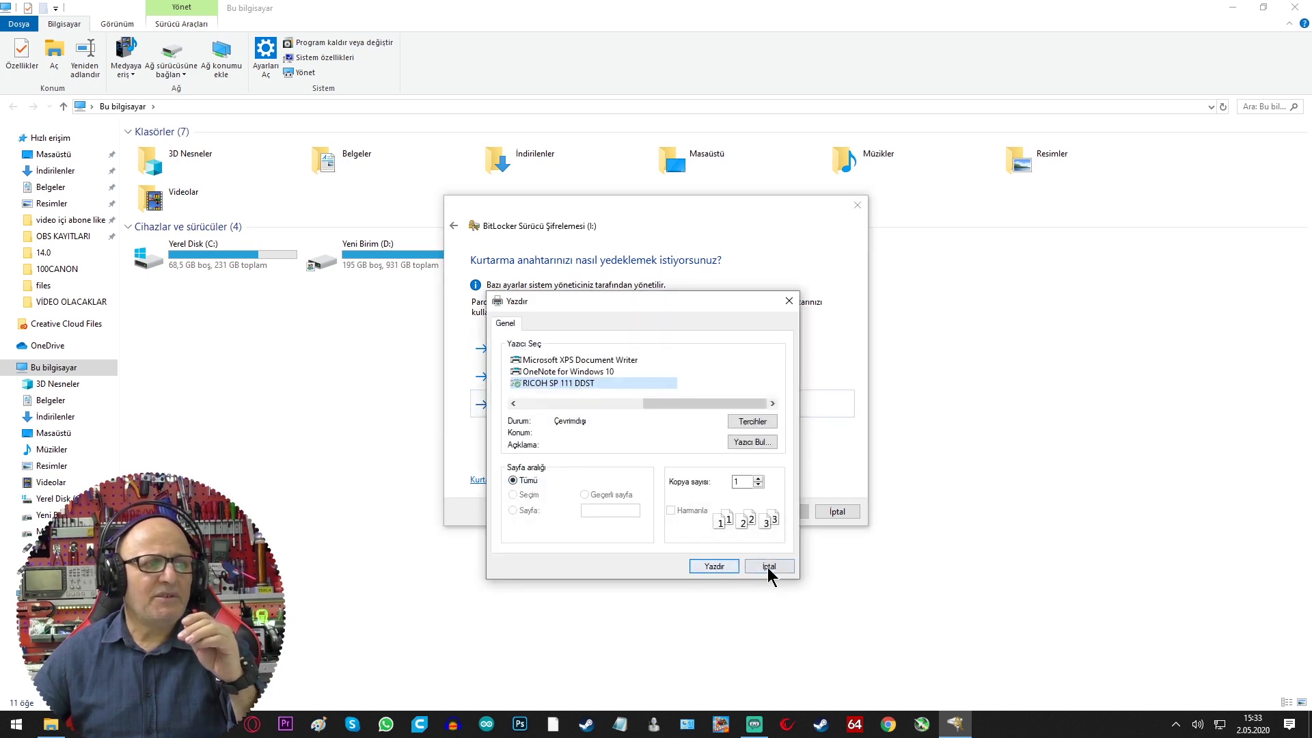
pyautogui.click(772, 571)
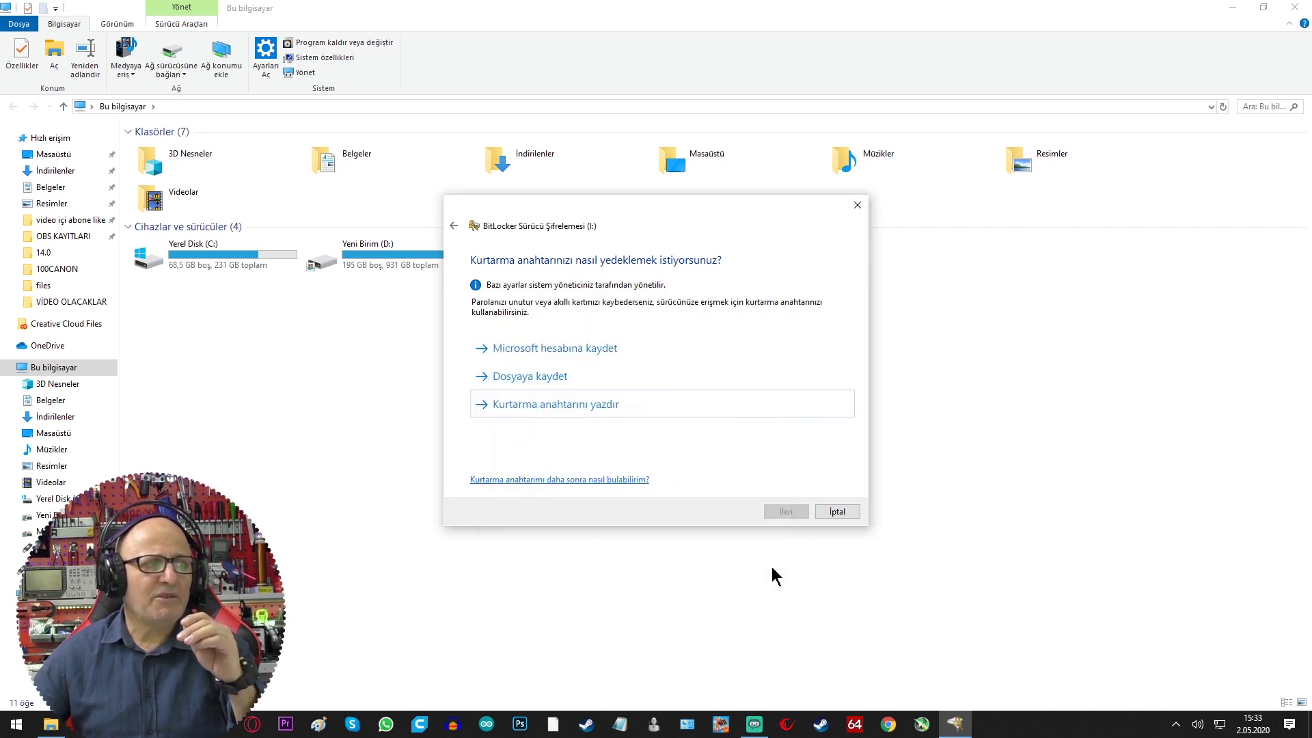
pyautogui.click(546, 381)
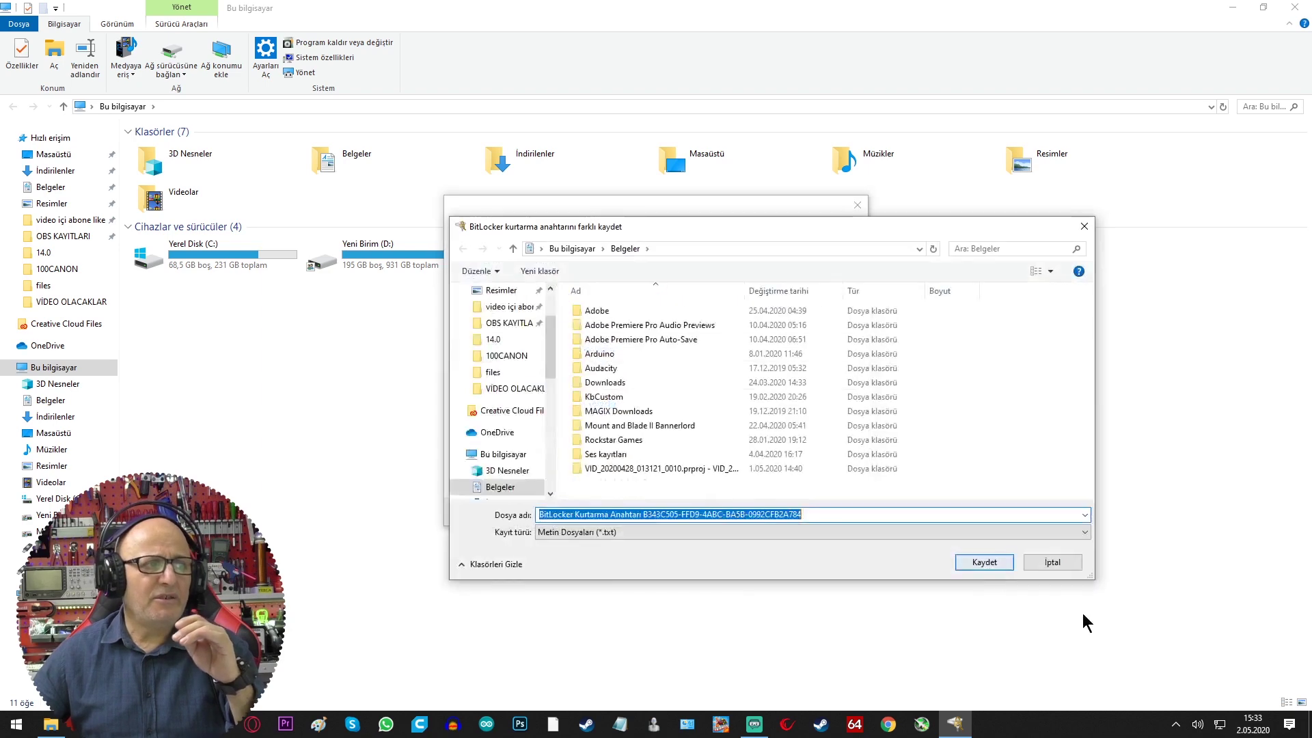
pyautogui.click(984, 560)
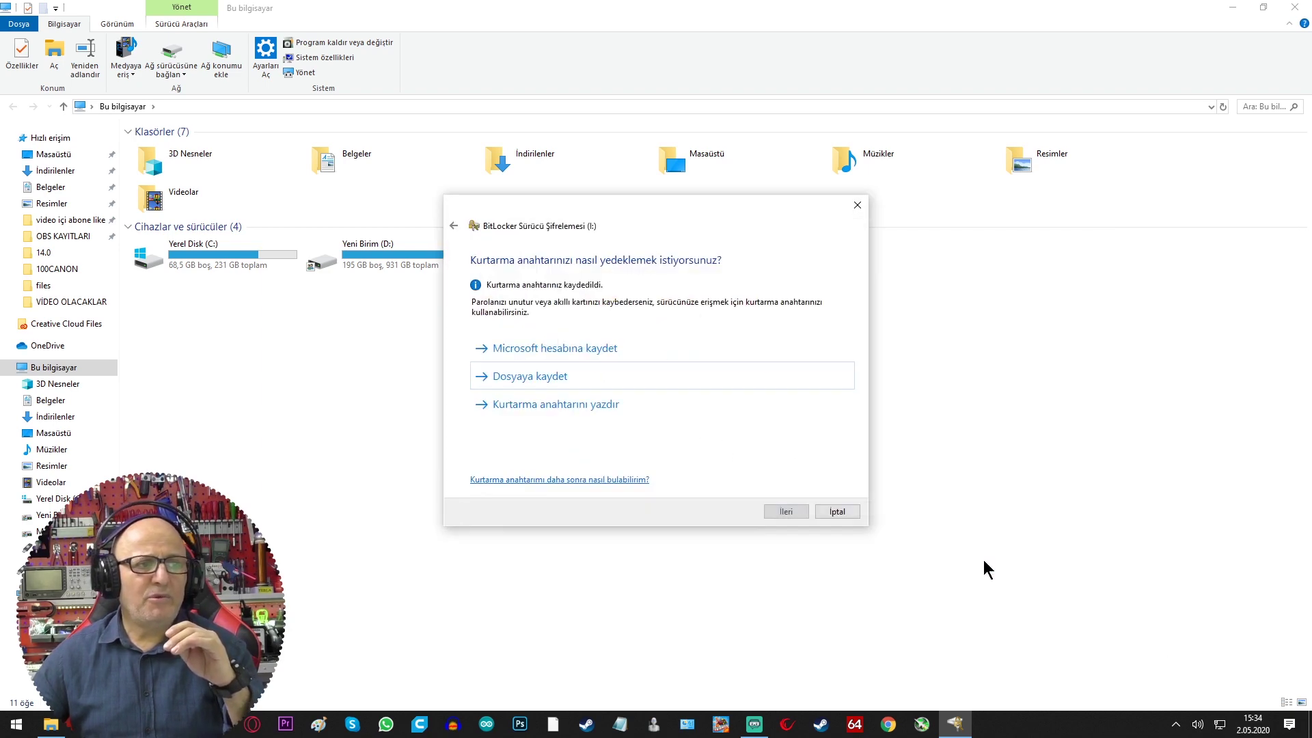
pyautogui.click(786, 511)
pyautogui.click(785, 511)
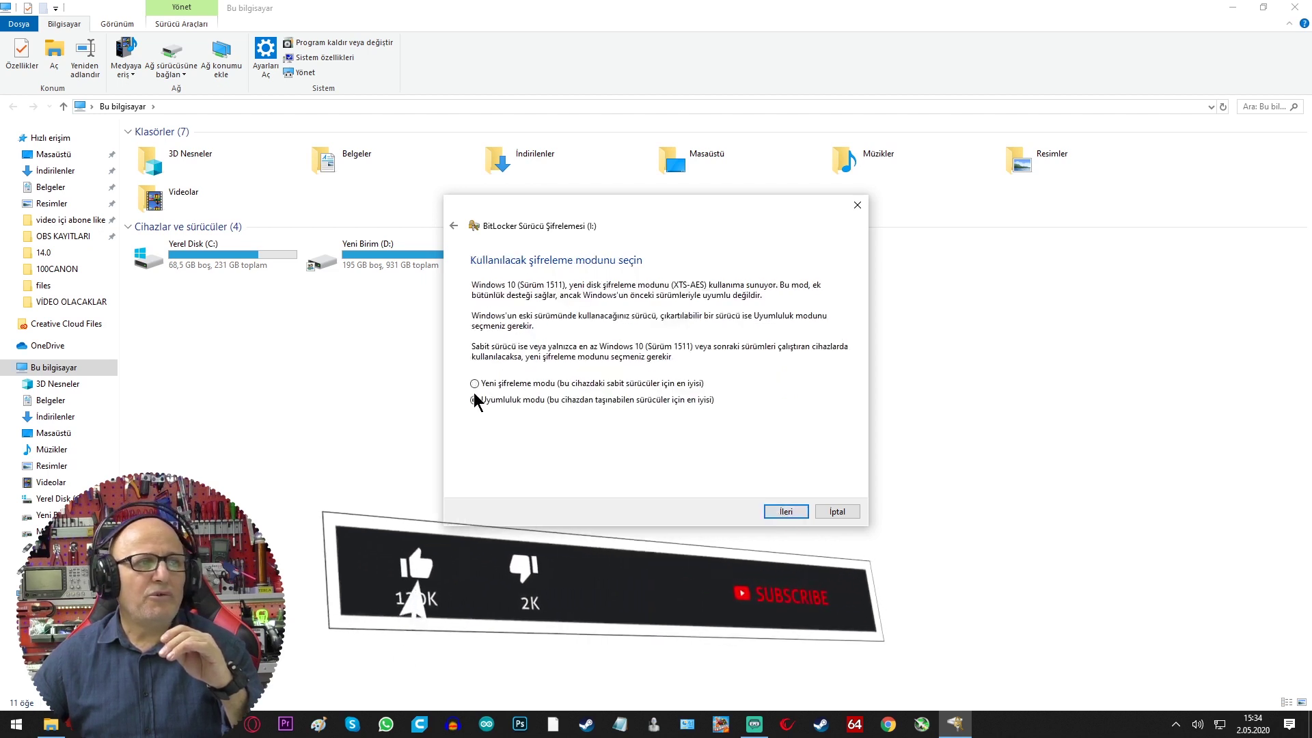
# Keep Uyumluluk modu (compatible mode) and start encrypting drive I:
pyautogui.click(787, 511)
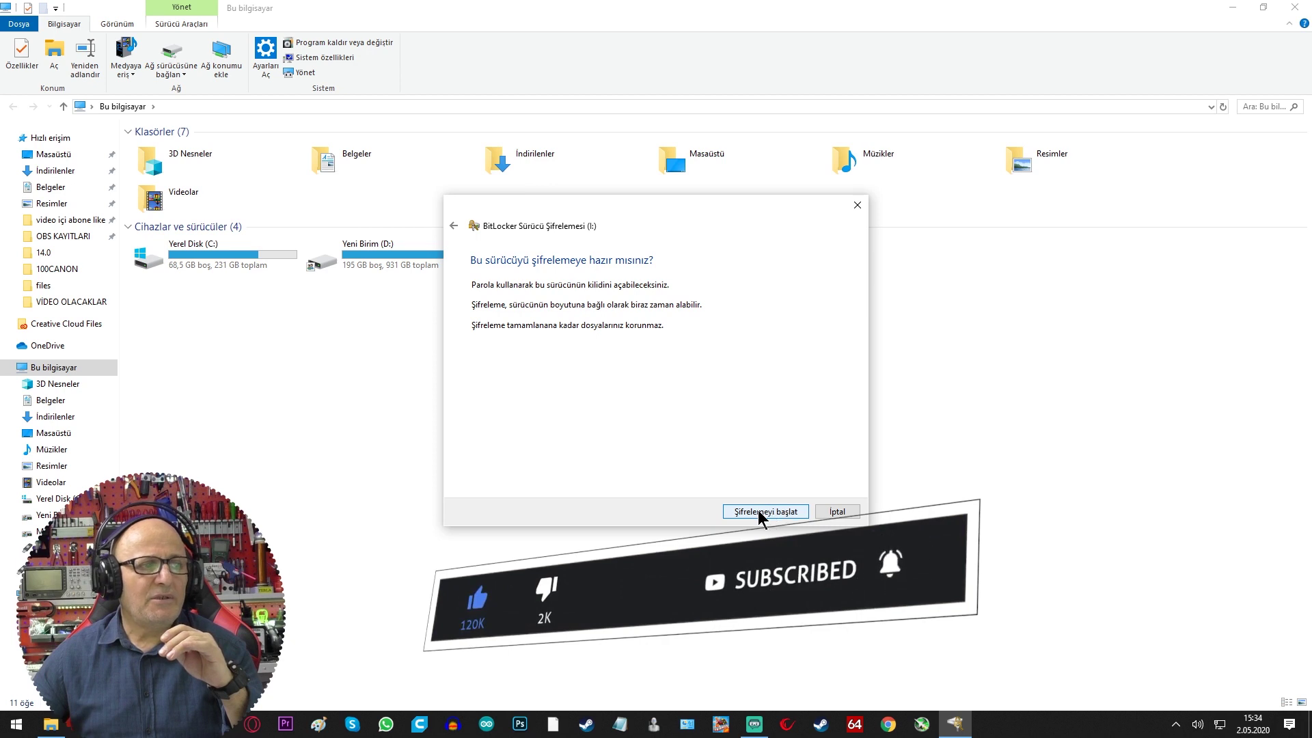
pyautogui.click(760, 512)
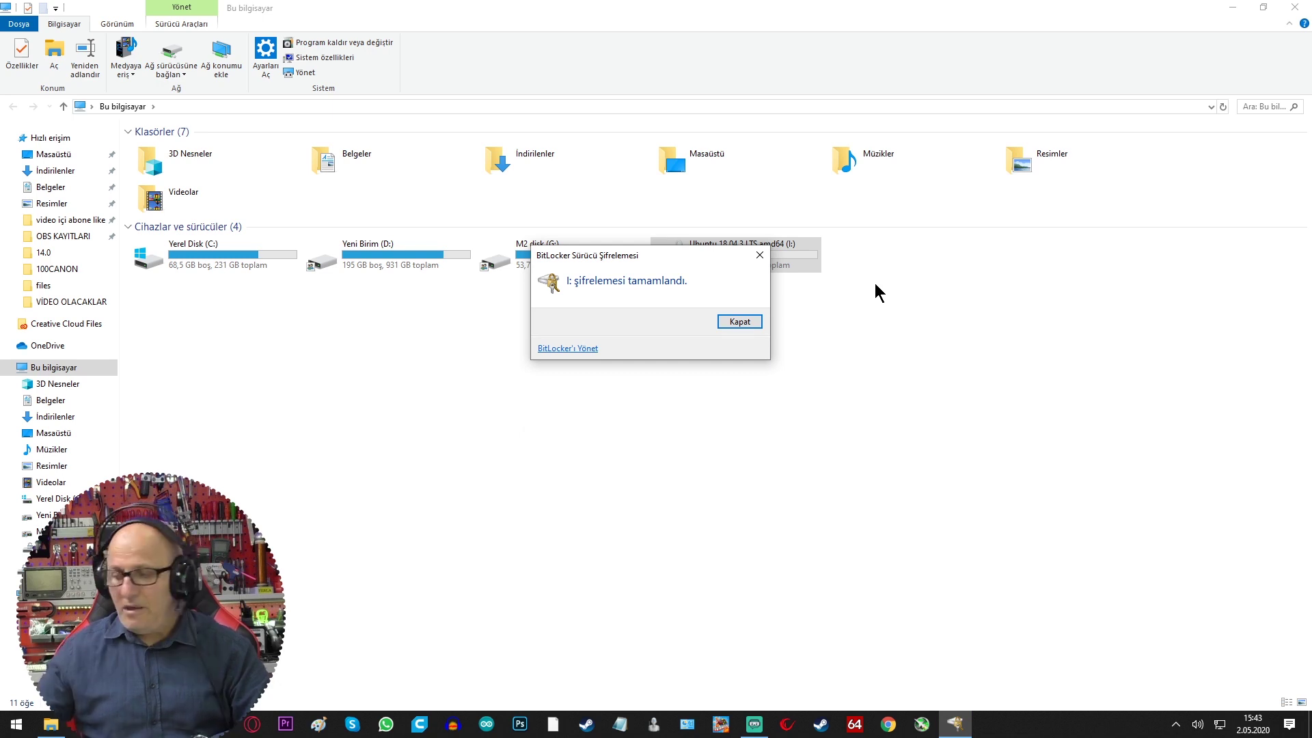
# Dismiss the encryption-complete notice and open the locked USB Sürücüsü (I:) to get its password prompt
pyautogui.click(739, 321)
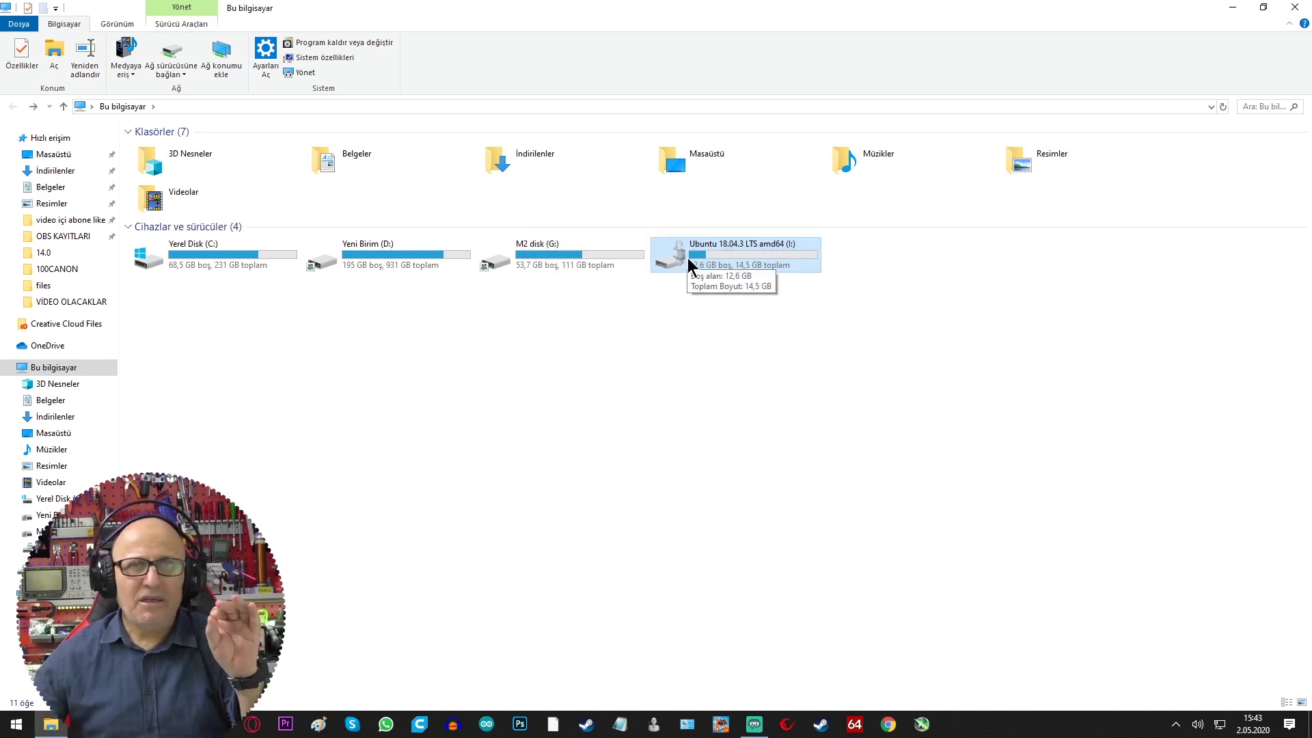
pyautogui.doubleClick(691, 267)
pyautogui.hotkey('alt', 'Left')
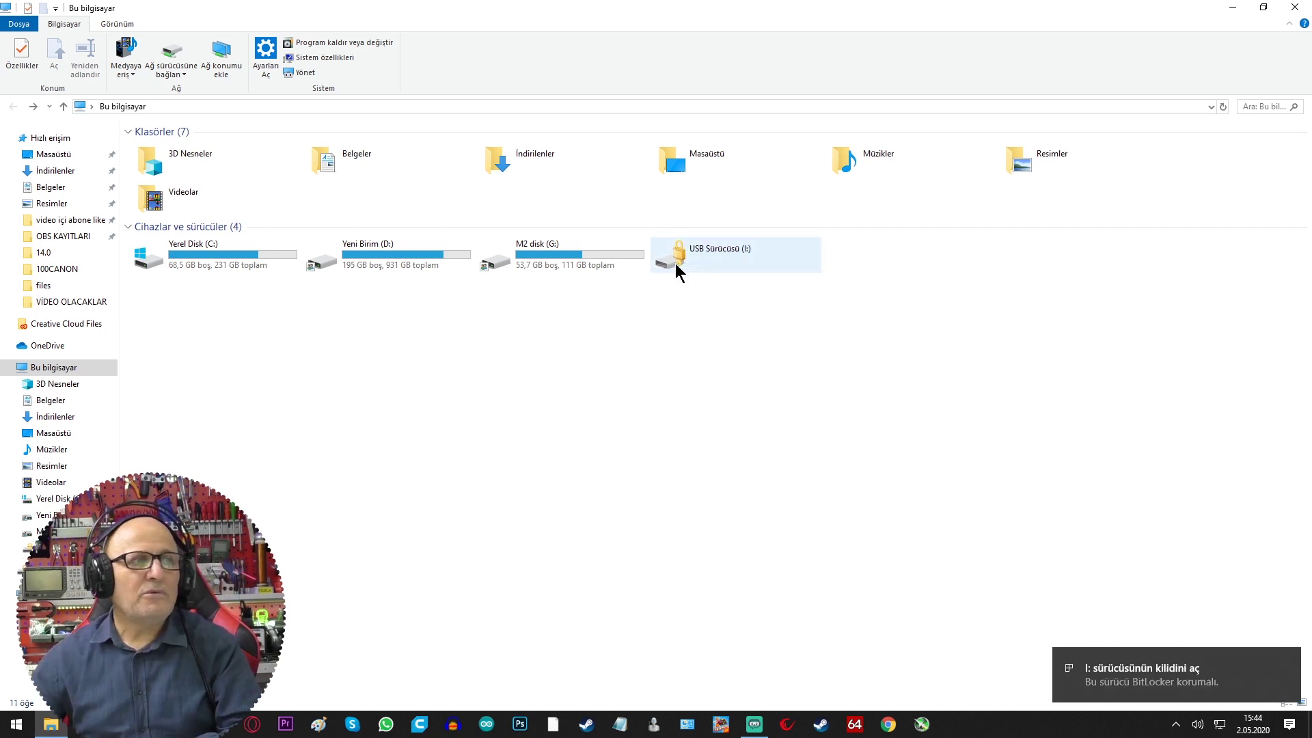
pyautogui.doubleClick(670, 258)
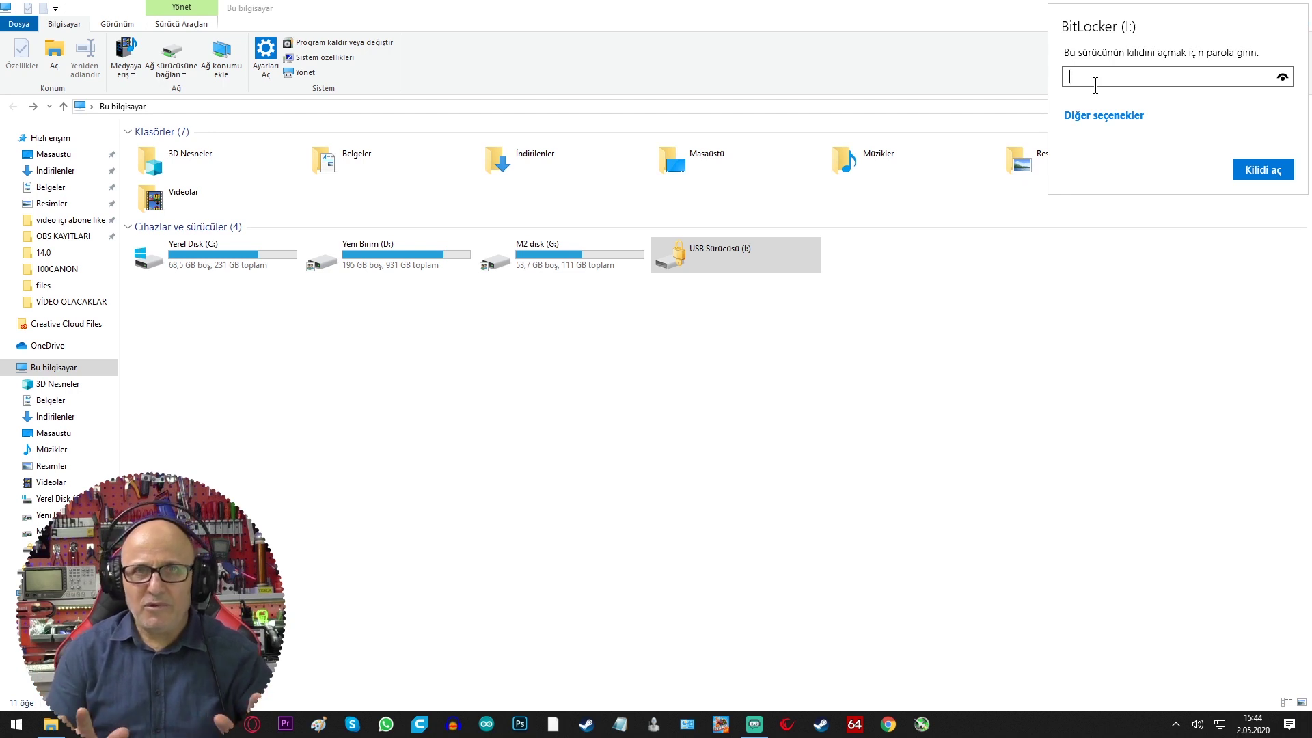
# Unlock drive I: with its BitLocker password and browse its Ubuntu installer files
pyautogui.write('123456789')
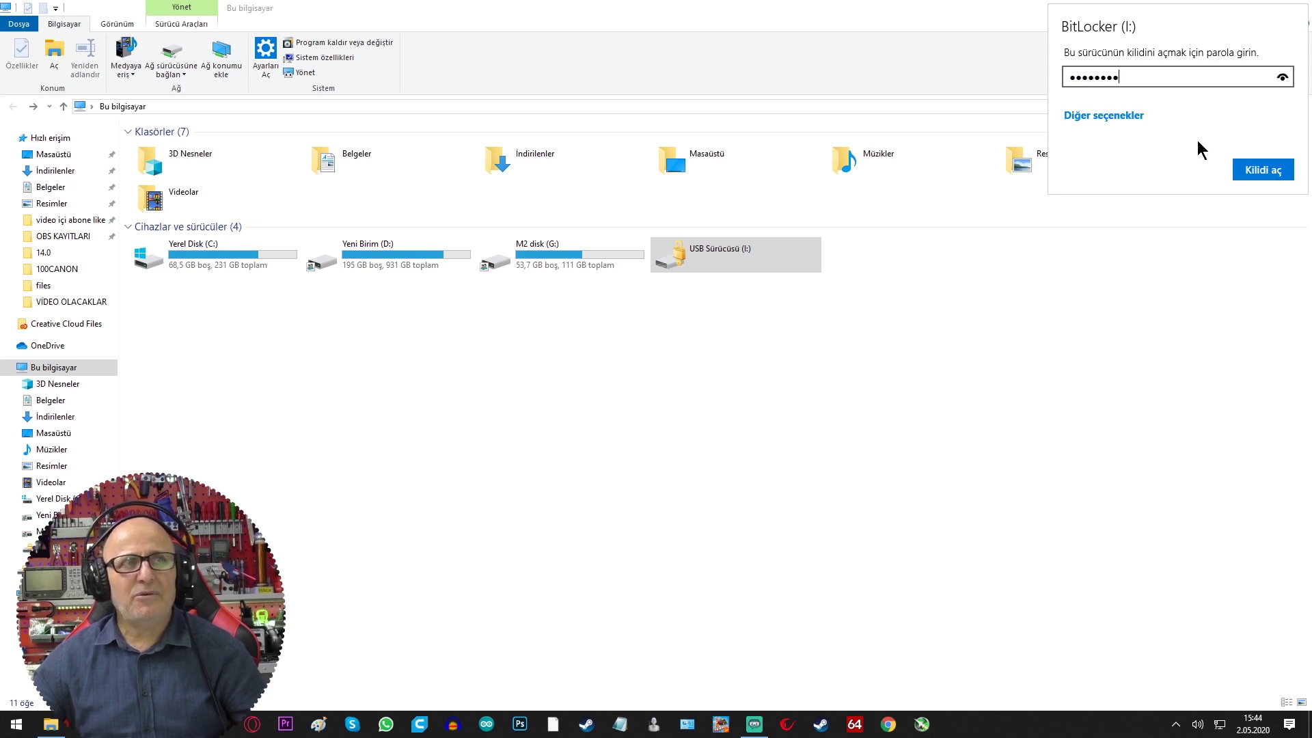
pyautogui.click(1264, 172)
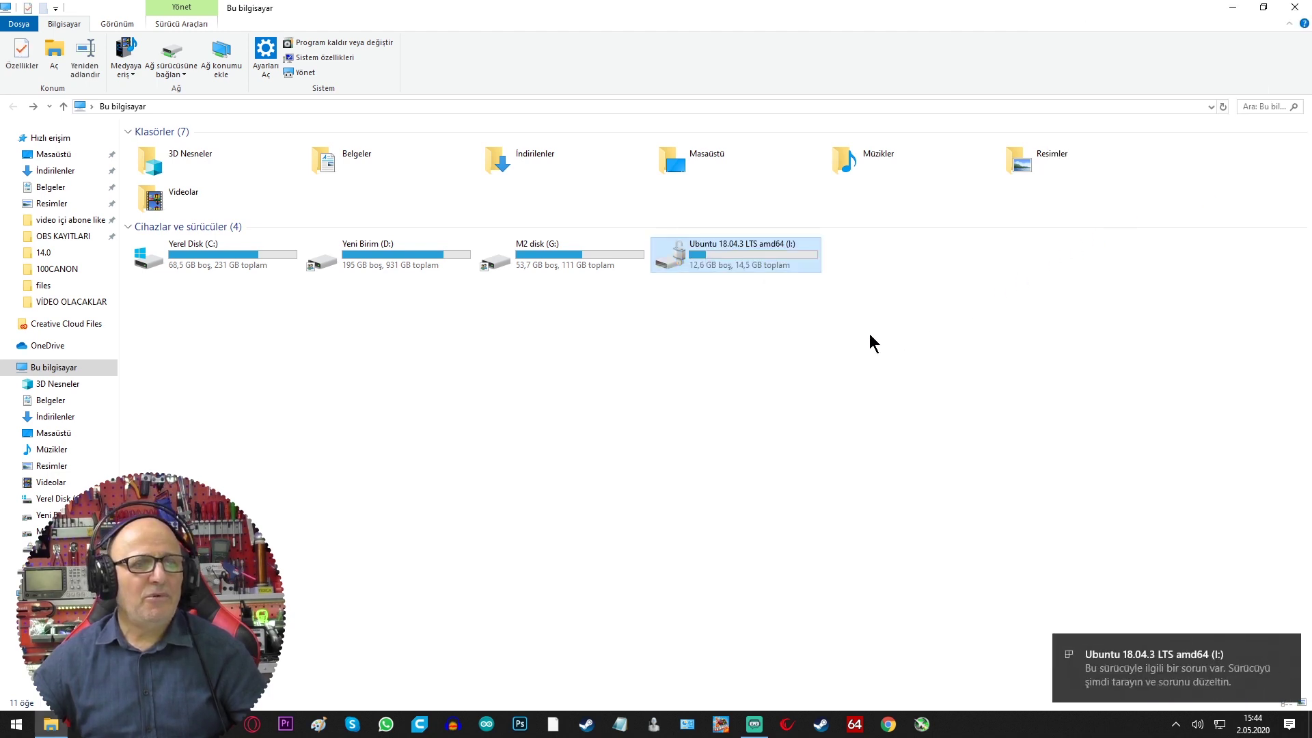
pyautogui.doubleClick(696, 263)
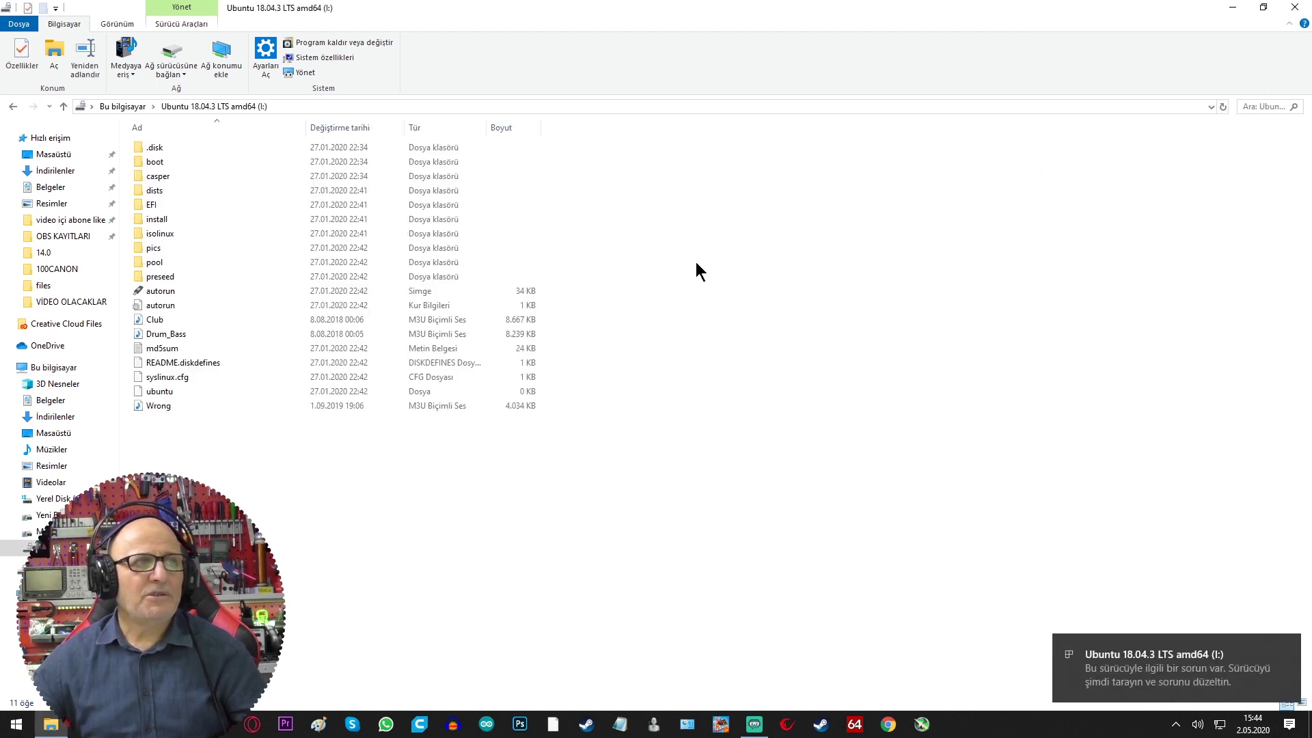
pyautogui.click(12, 105)
pyautogui.click(1230, 8)
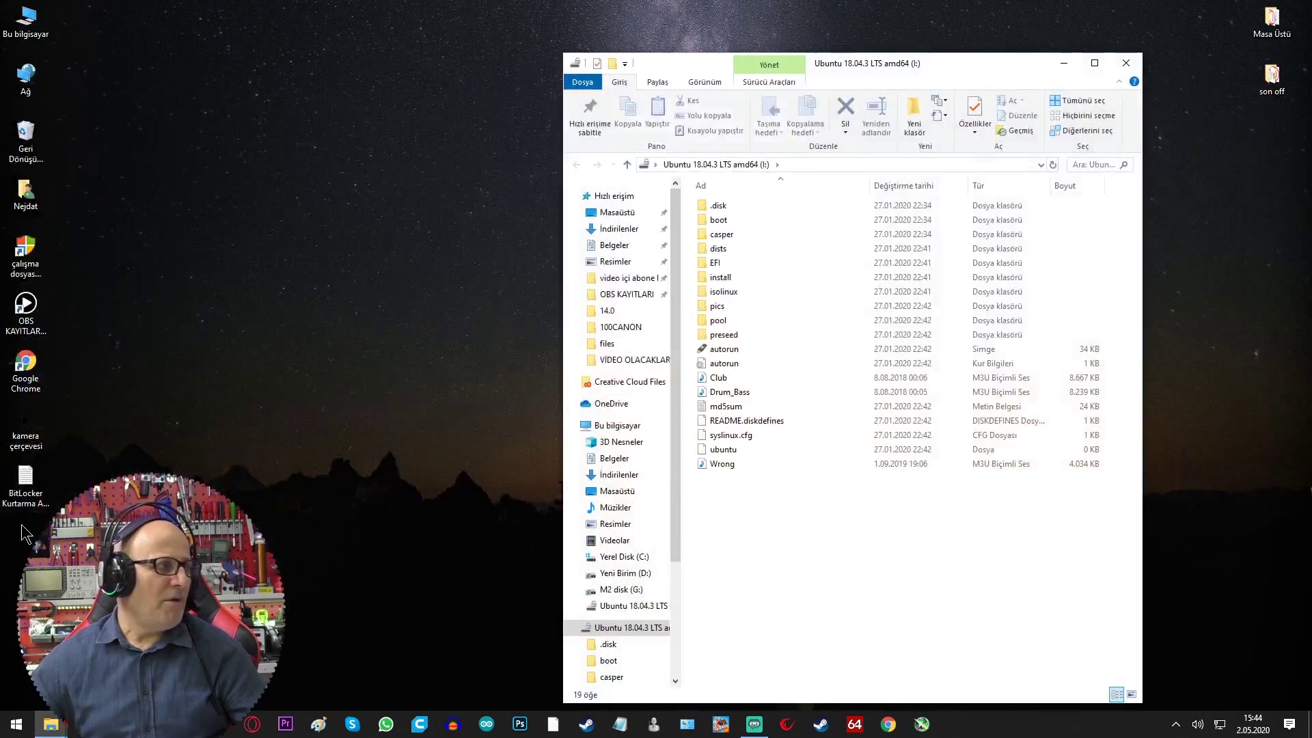
# Close Explorer and open the BitLocker recovery key text file maximized in Notepad
pyautogui.moveTo(25, 482); pyautogui.dragTo(597, 194)
pyautogui.click(1126, 62)
pyautogui.doubleClick(598, 191)
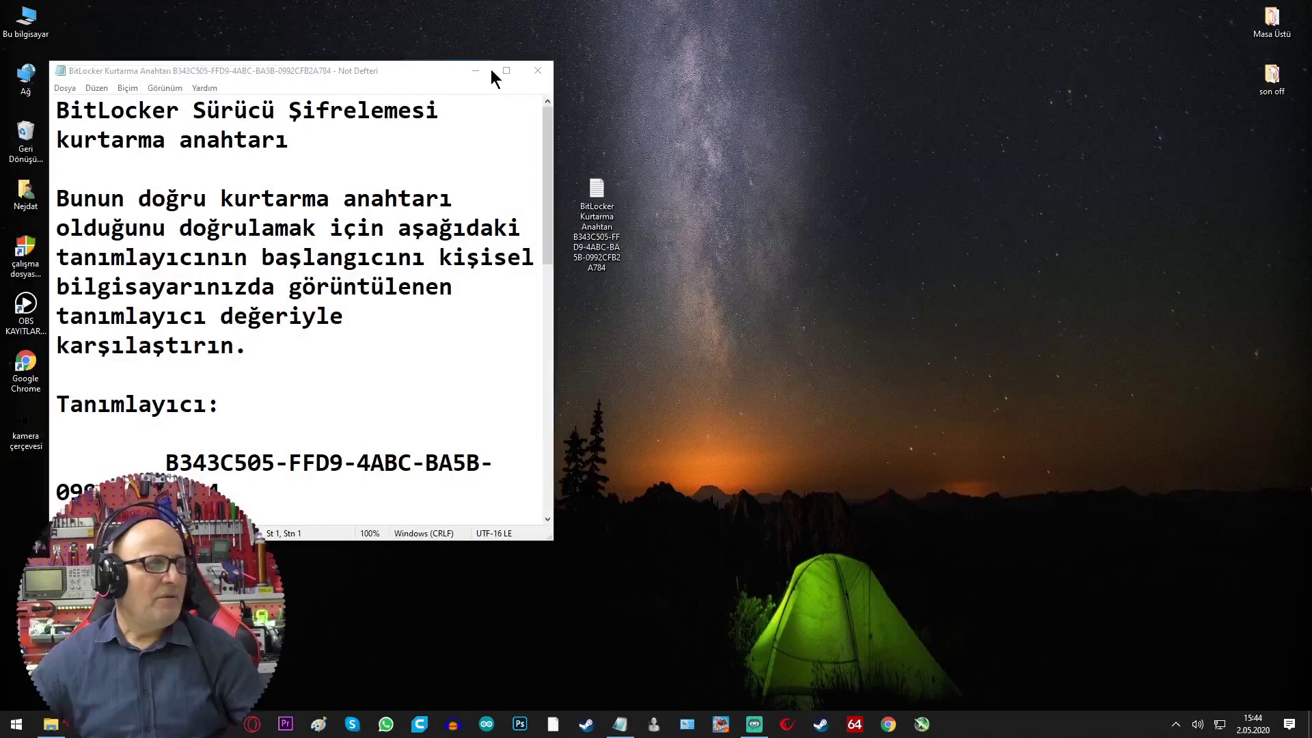
pyautogui.doubleClick(432, 72)
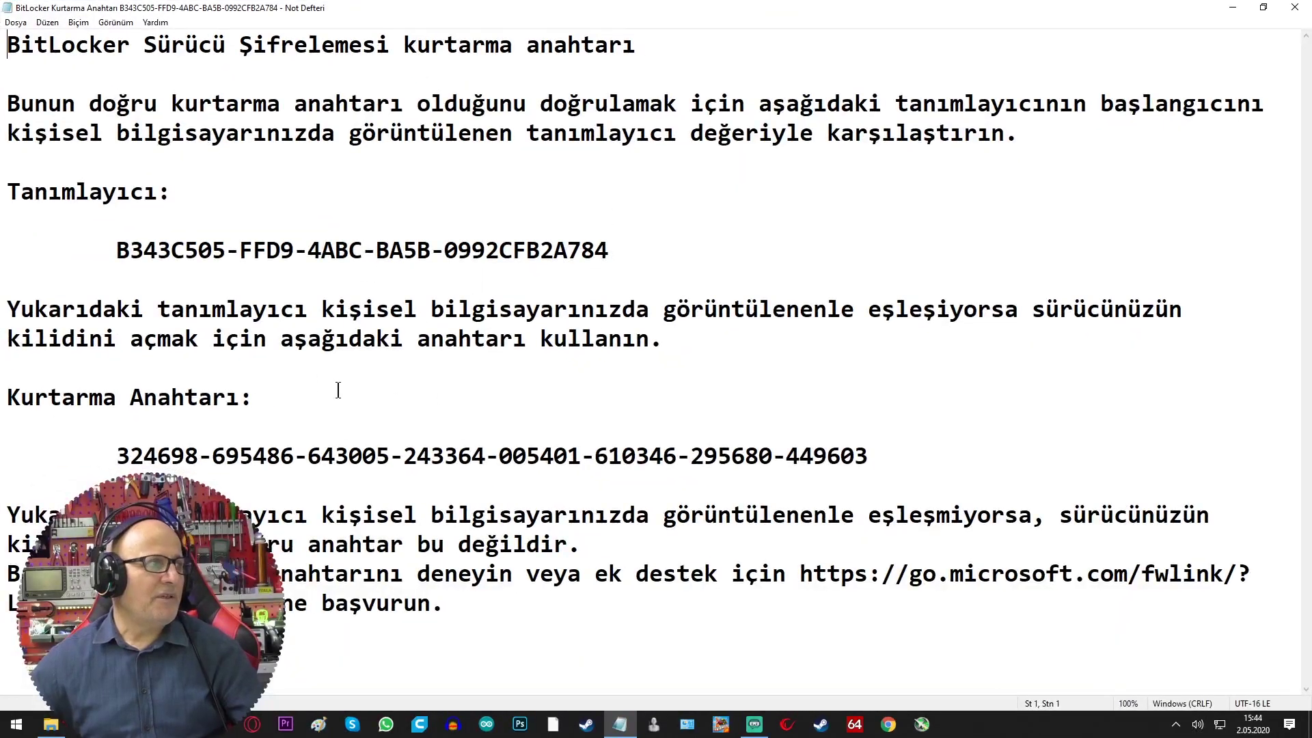
# Copy the 48-digit recovery key with Kopyala, then close Notepad
pyautogui.click(78, 448)
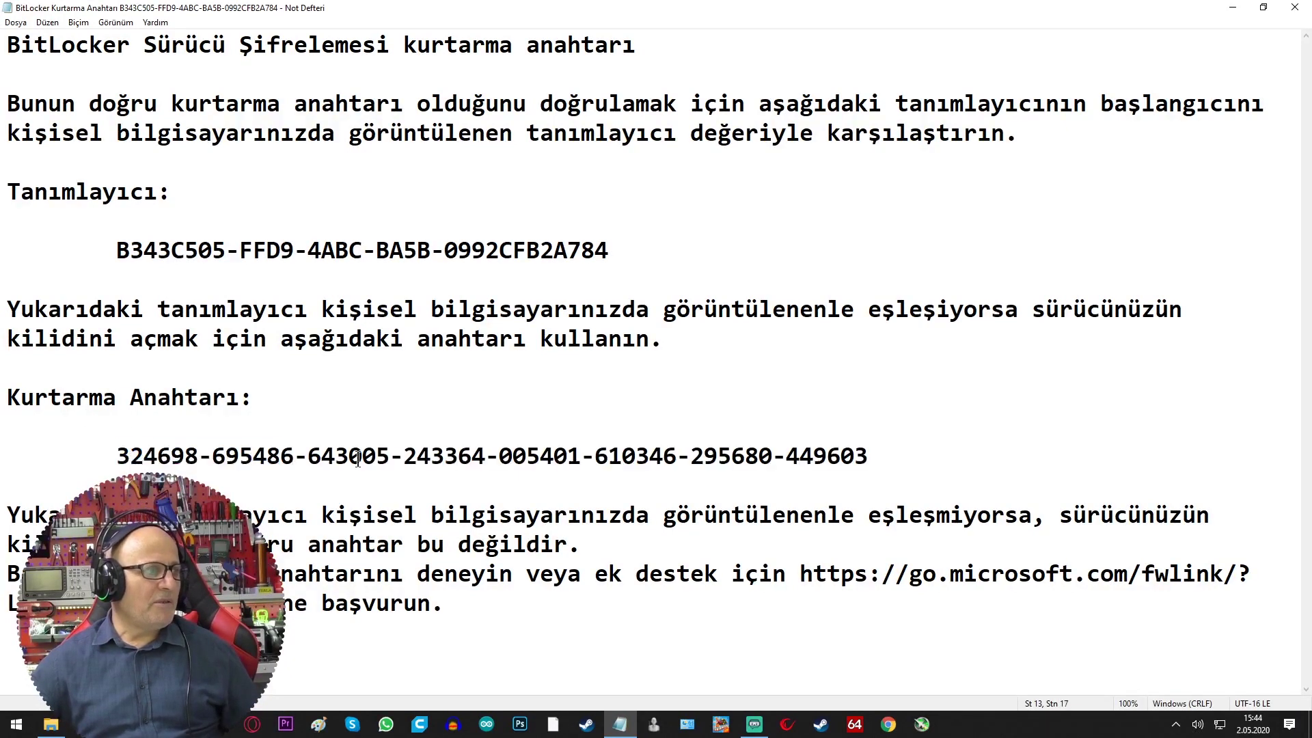
pyautogui.keyDown('shift'); pyautogui.click(888, 455); pyautogui.keyUp('shift')
pyautogui.rightClick(832, 459)
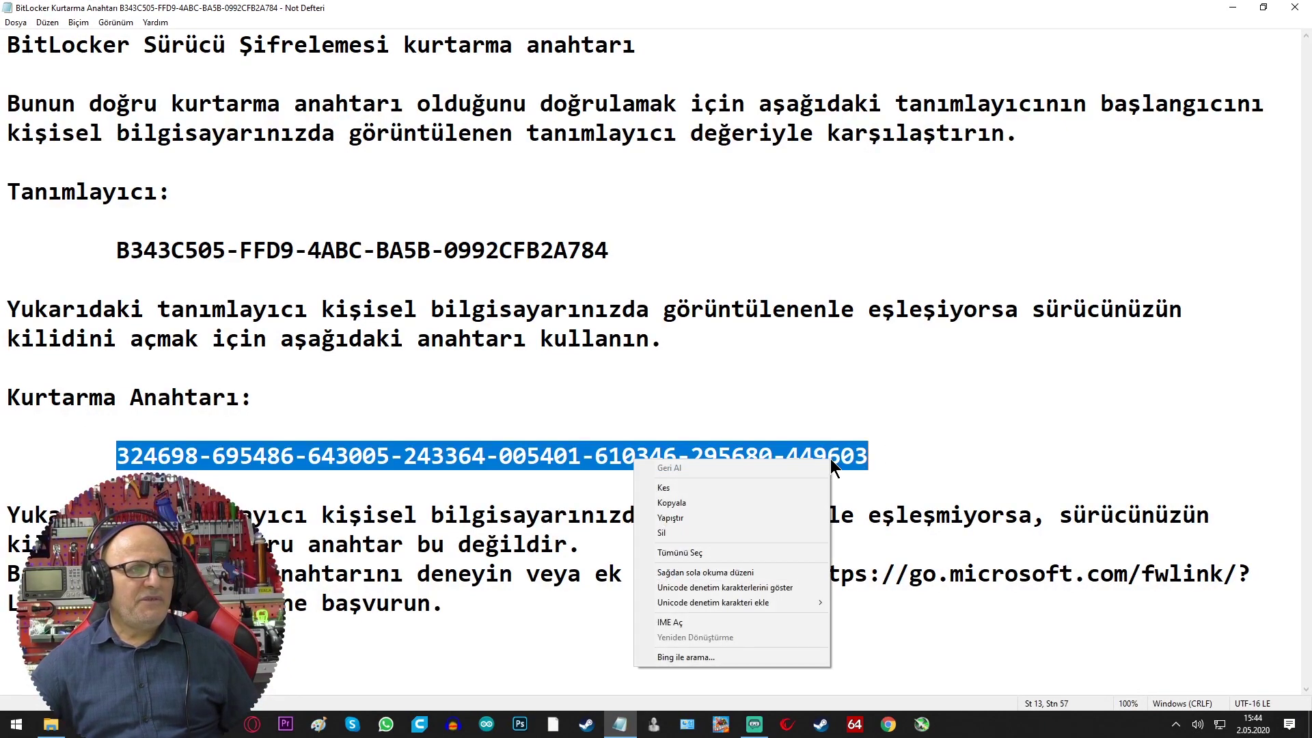
pyautogui.click(685, 497)
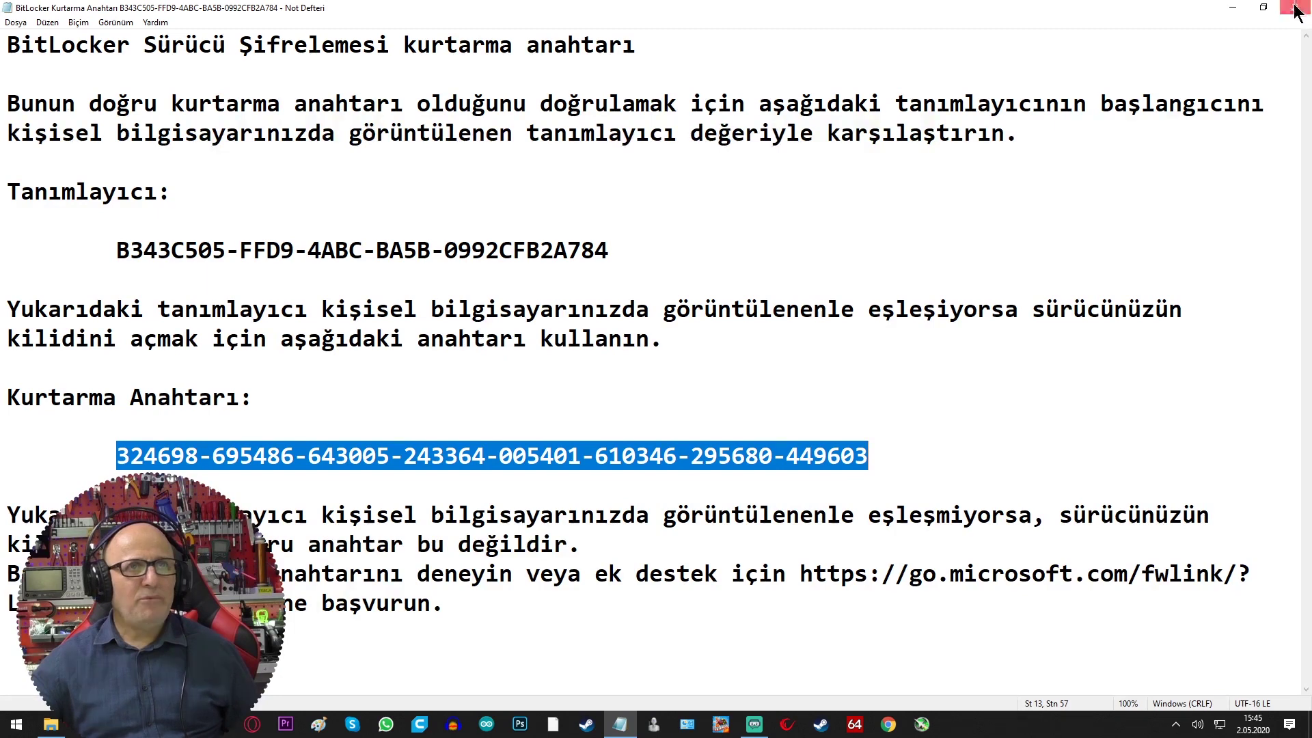
pyautogui.click(1295, 7)
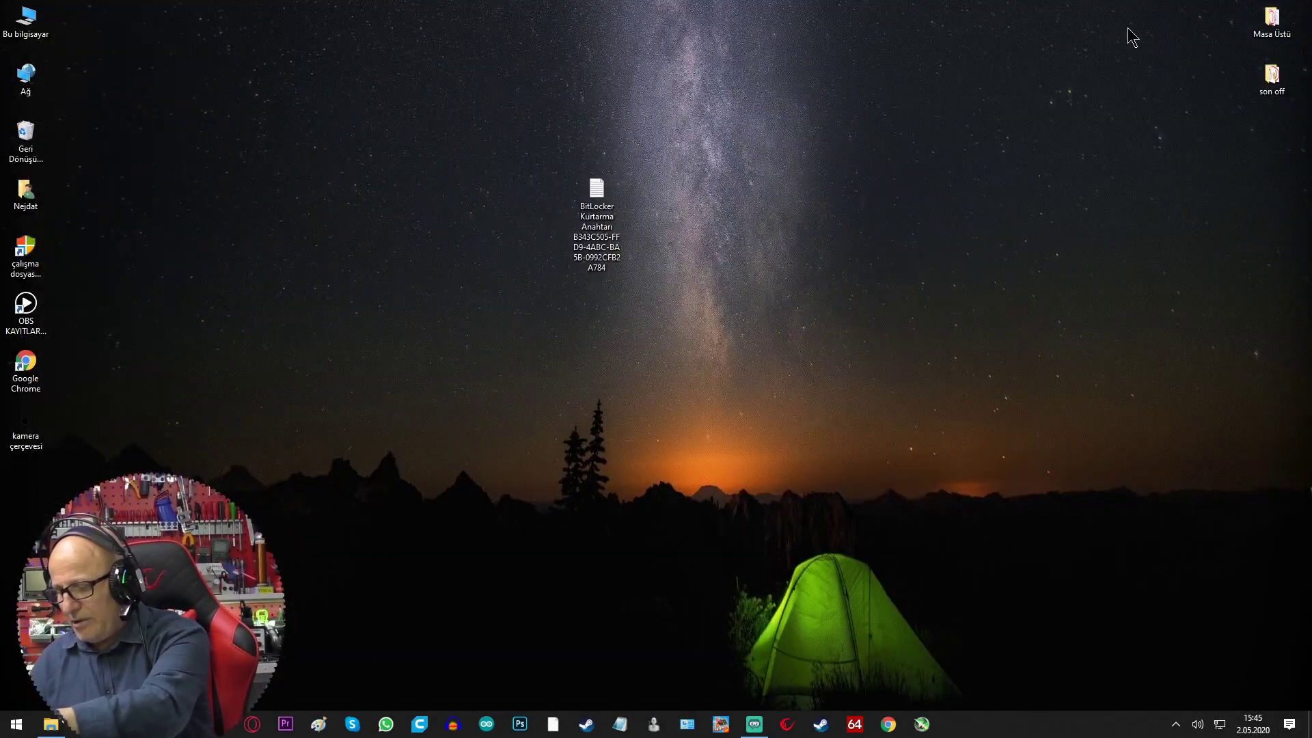
# Open locked drive I: from This PC and try a password, which is rejected
pyautogui.press('super+e')
pyautogui.doubleClick(668, 258)
pyautogui.write('123456789')
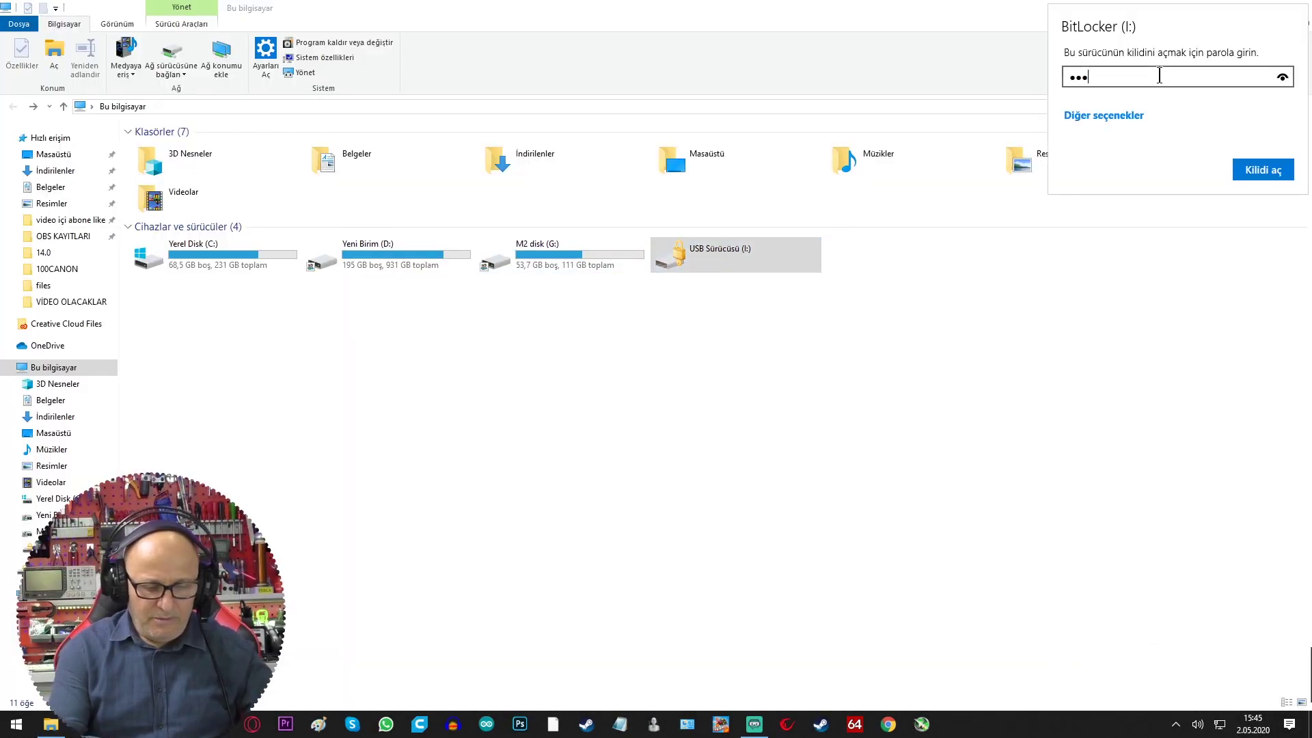
pyautogui.write('0')
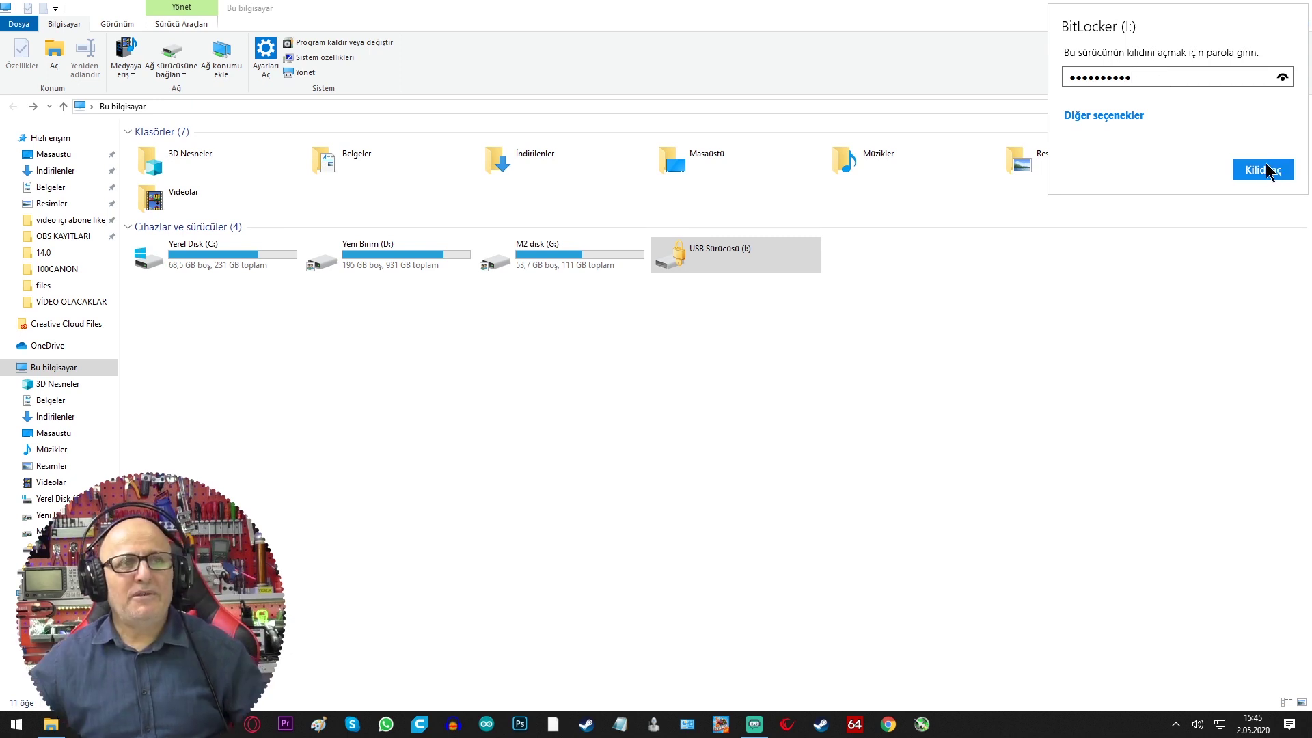
pyautogui.click(1266, 168)
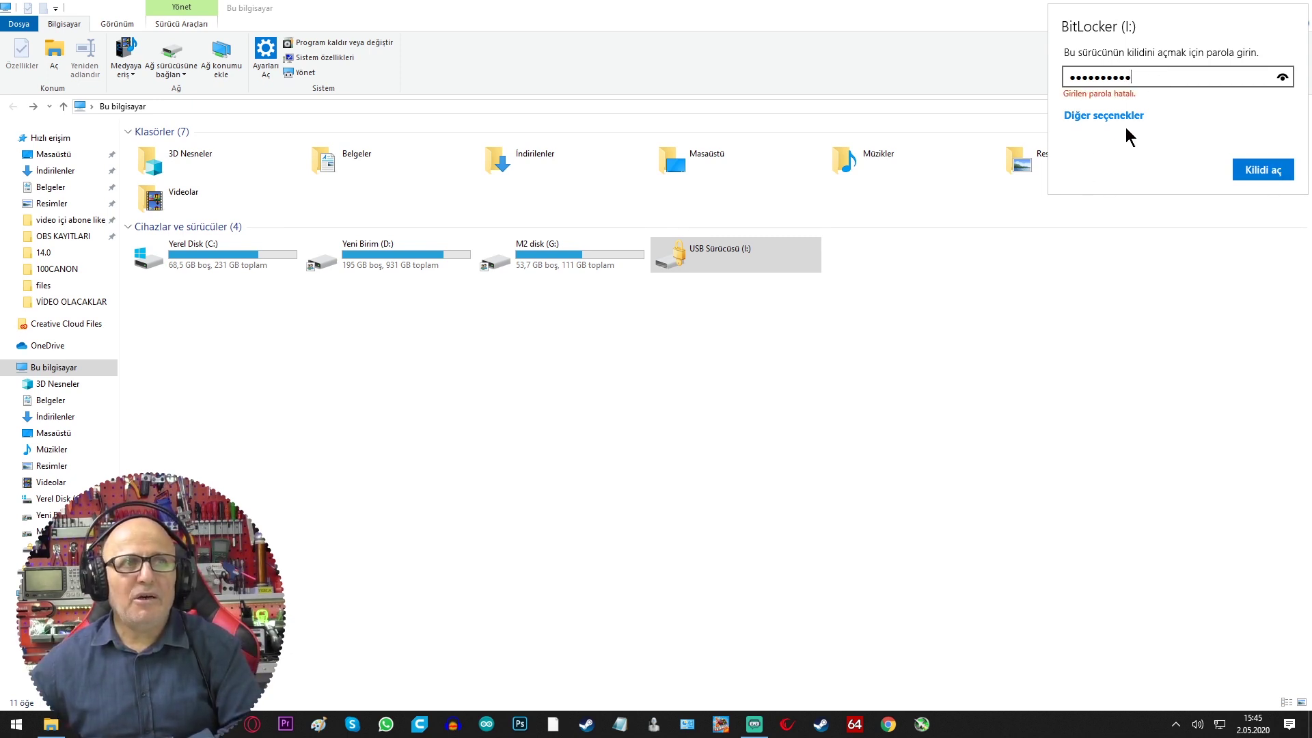
# Unlock drive I: by pasting the 48-digit recovery key under Kurtarma anahtarı girin
pyautogui.click(1103, 118)
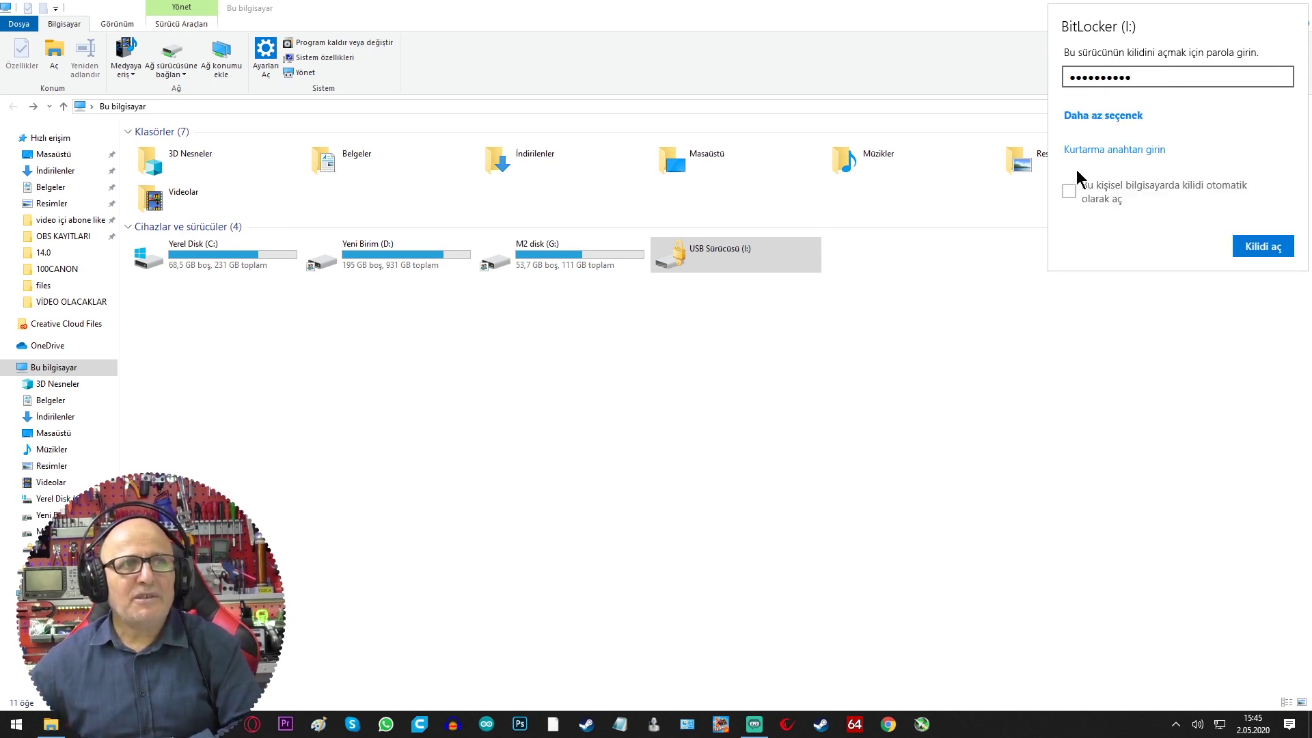
pyautogui.click(1101, 116)
pyautogui.click(1093, 116)
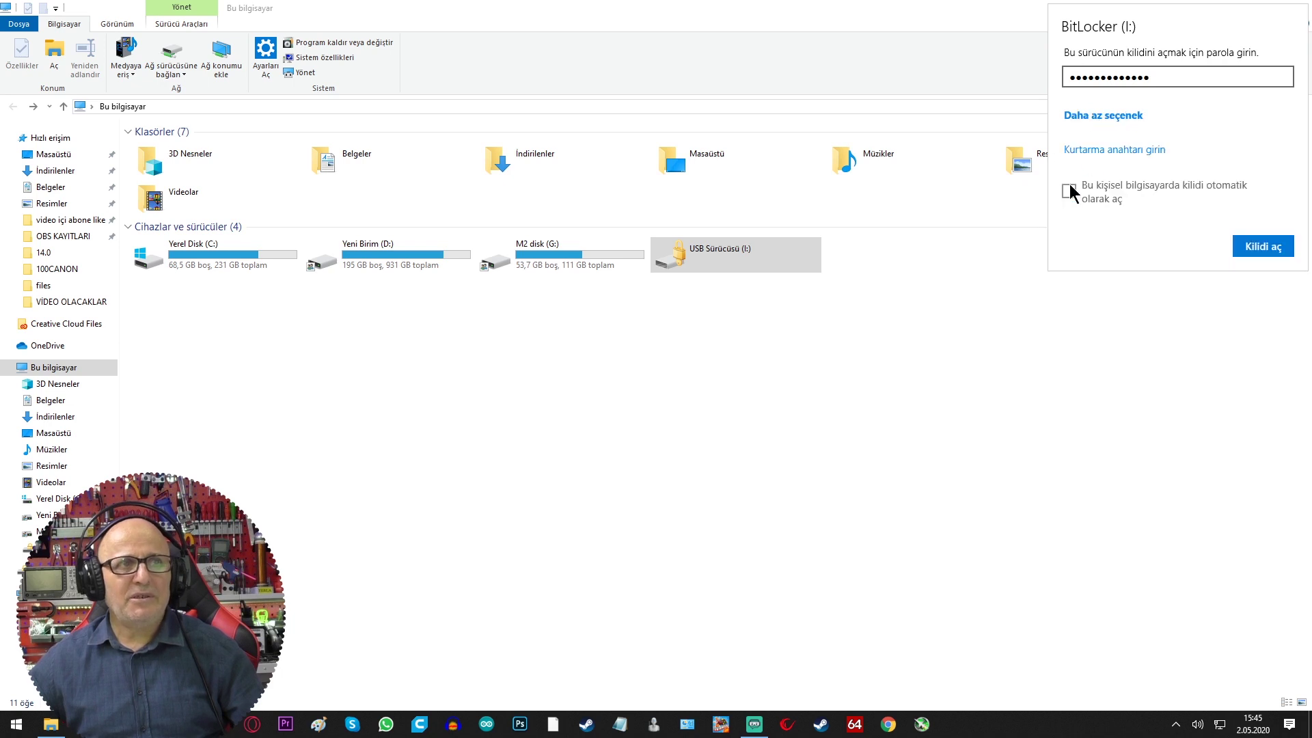
pyautogui.click(1095, 150)
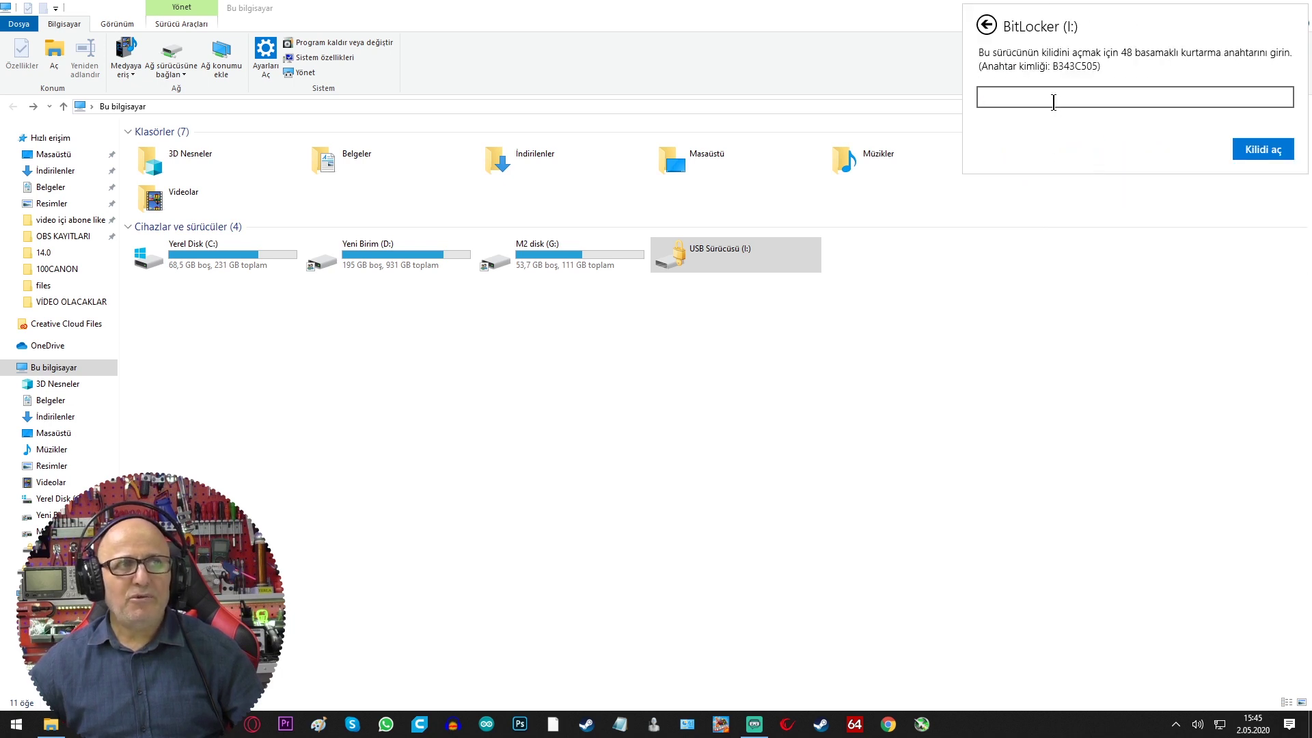
pyautogui.hotkey('ctrl', 'v')
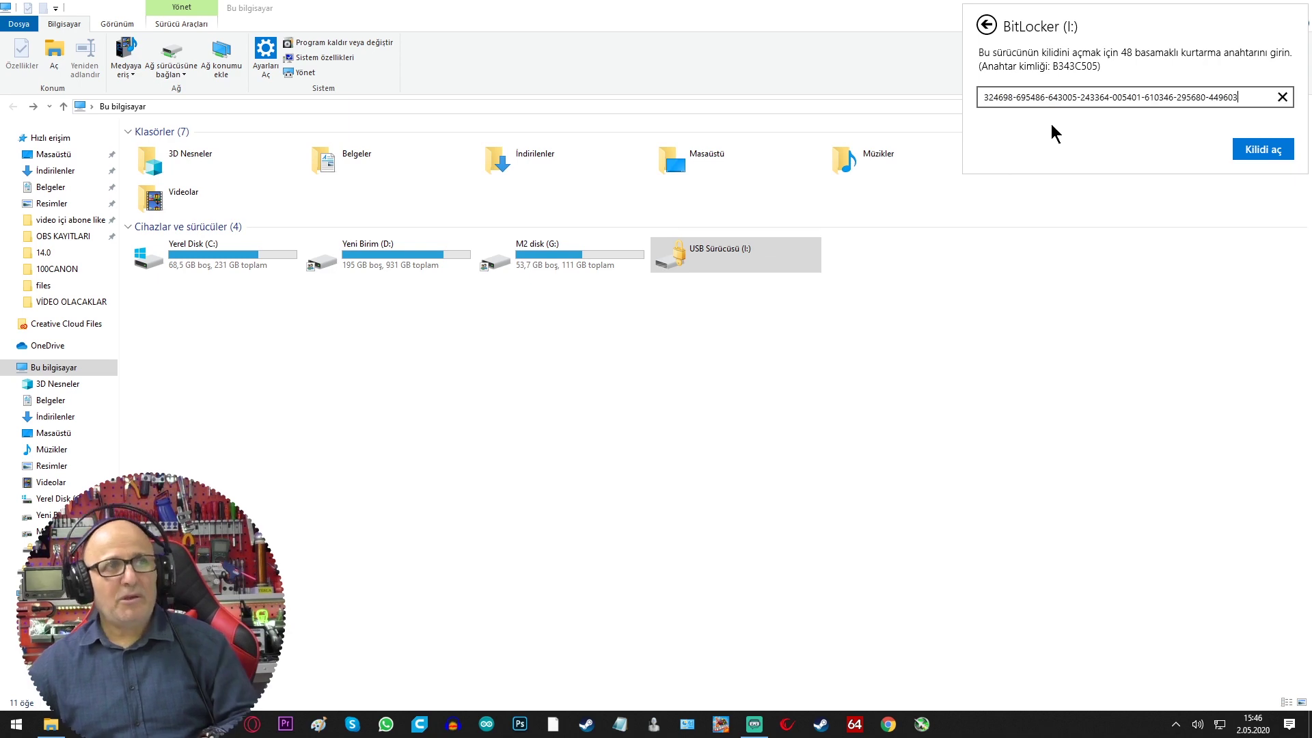
pyautogui.click(1266, 150)
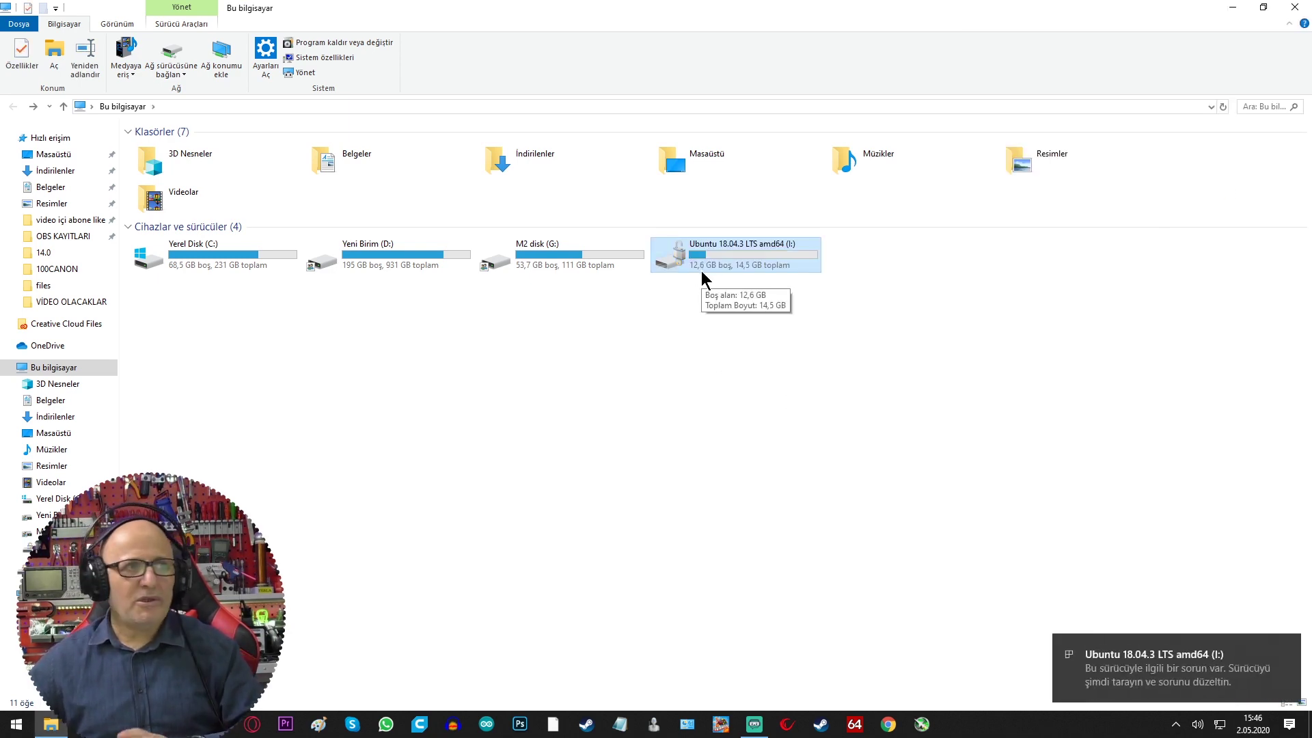
pyautogui.click(1136, 63)
pyautogui.click(969, 205)
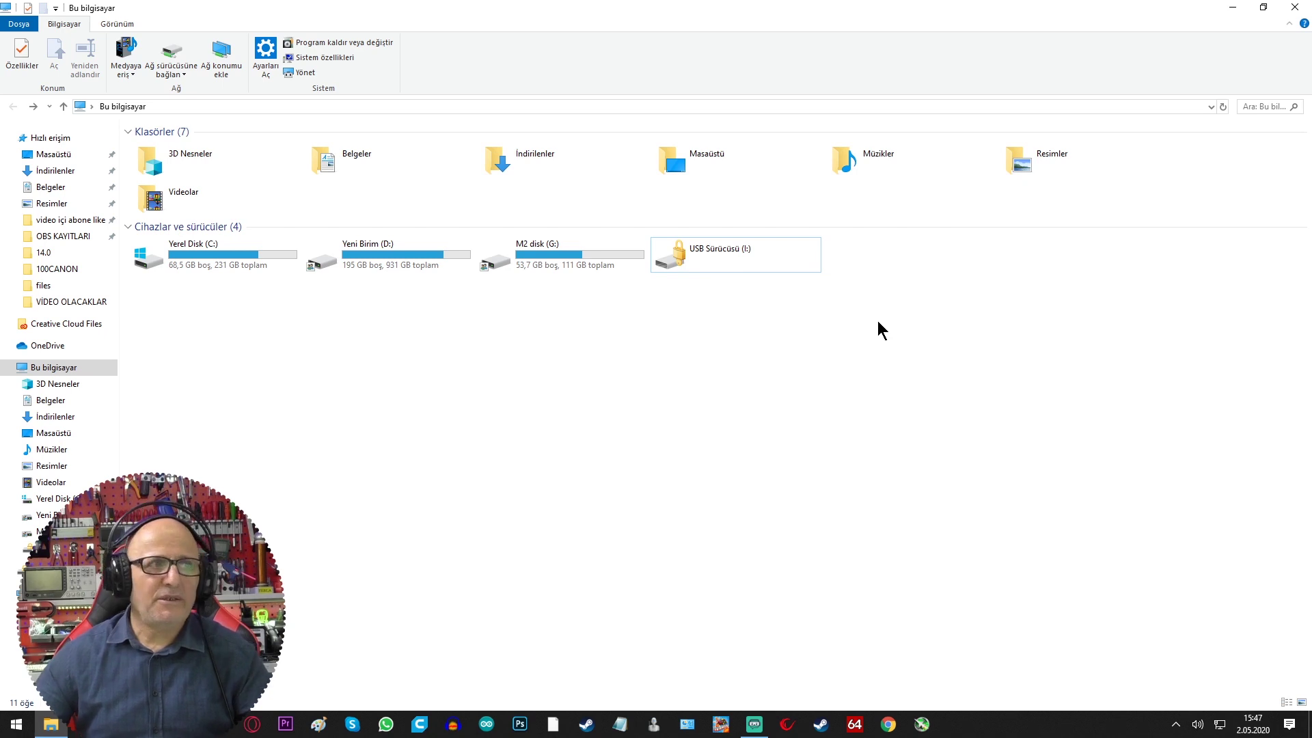
# Select the locked USB Sürücüsü (I:) drive in This PC
pyautogui.click(684, 254)
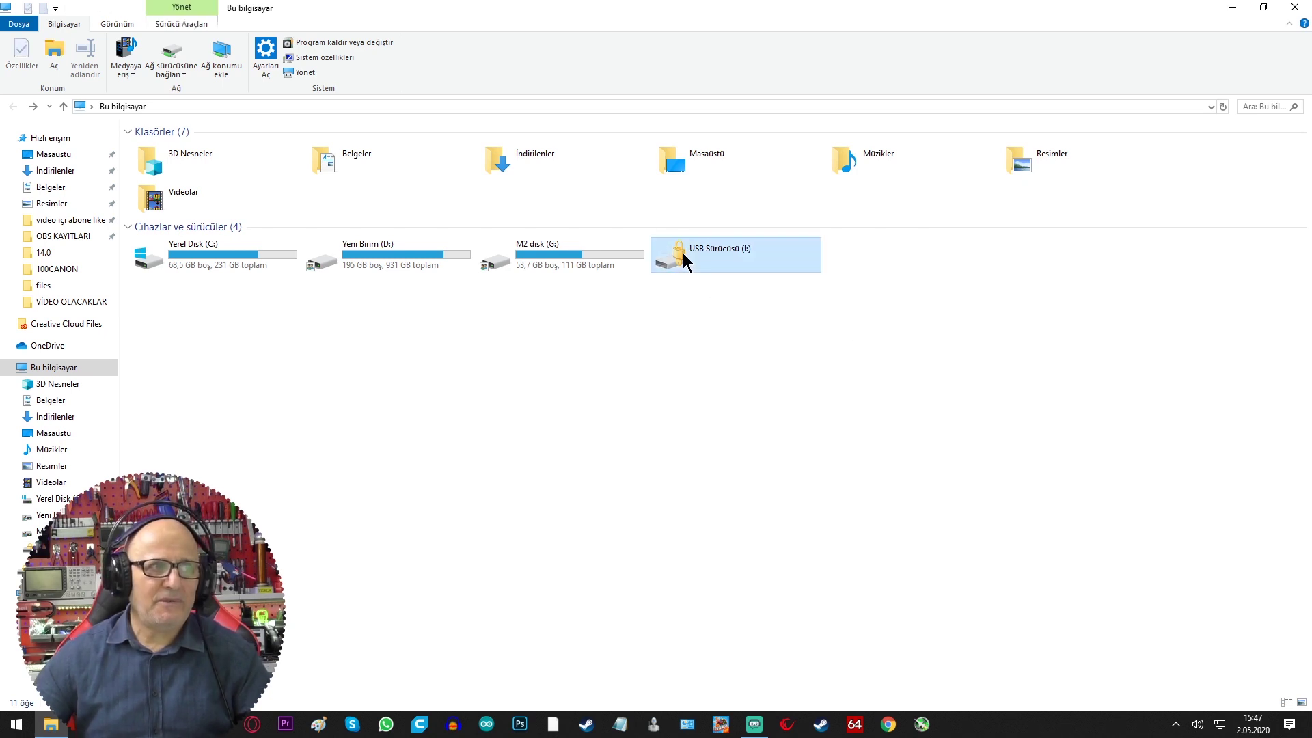
# Quick-format drive I: as FAT32 via Biçimlendir, confirm the erase, and open the empty drive
pyautogui.rightClick(684, 259)
pyautogui.click(550, 492)
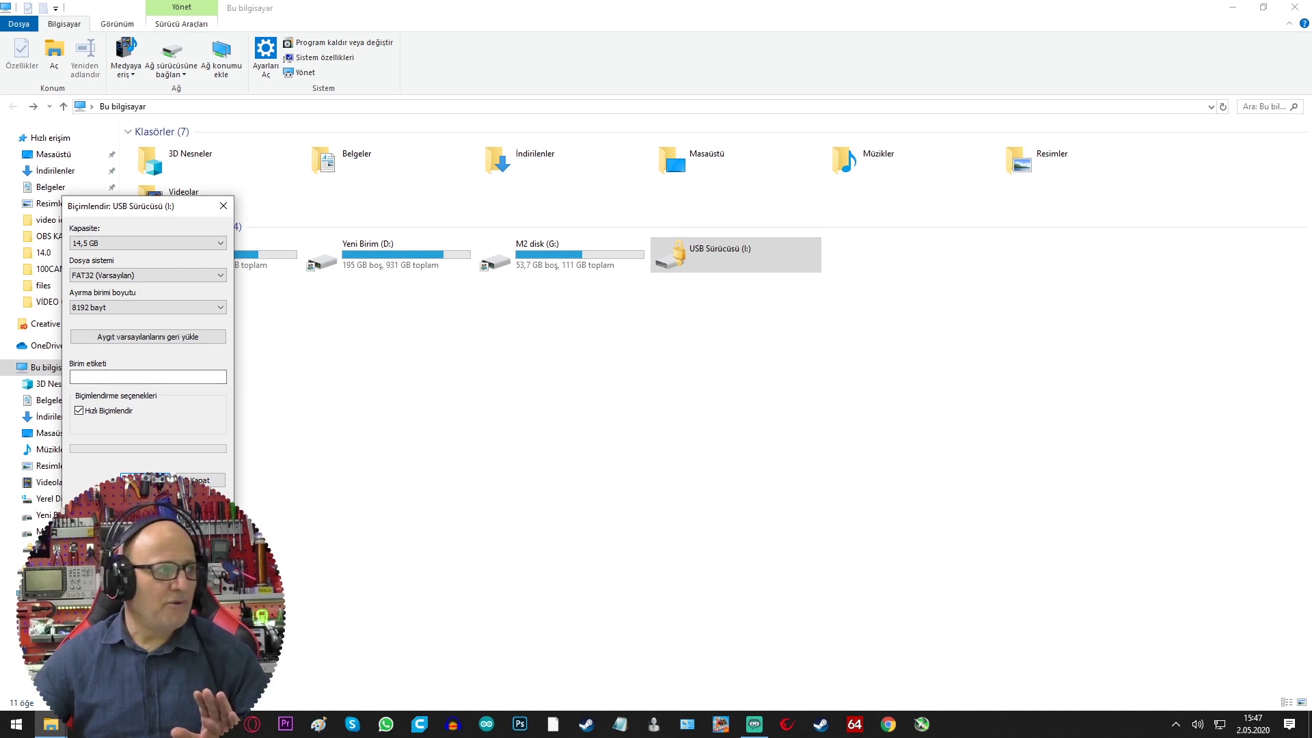
pyautogui.click(144, 480)
pyautogui.click(690, 363)
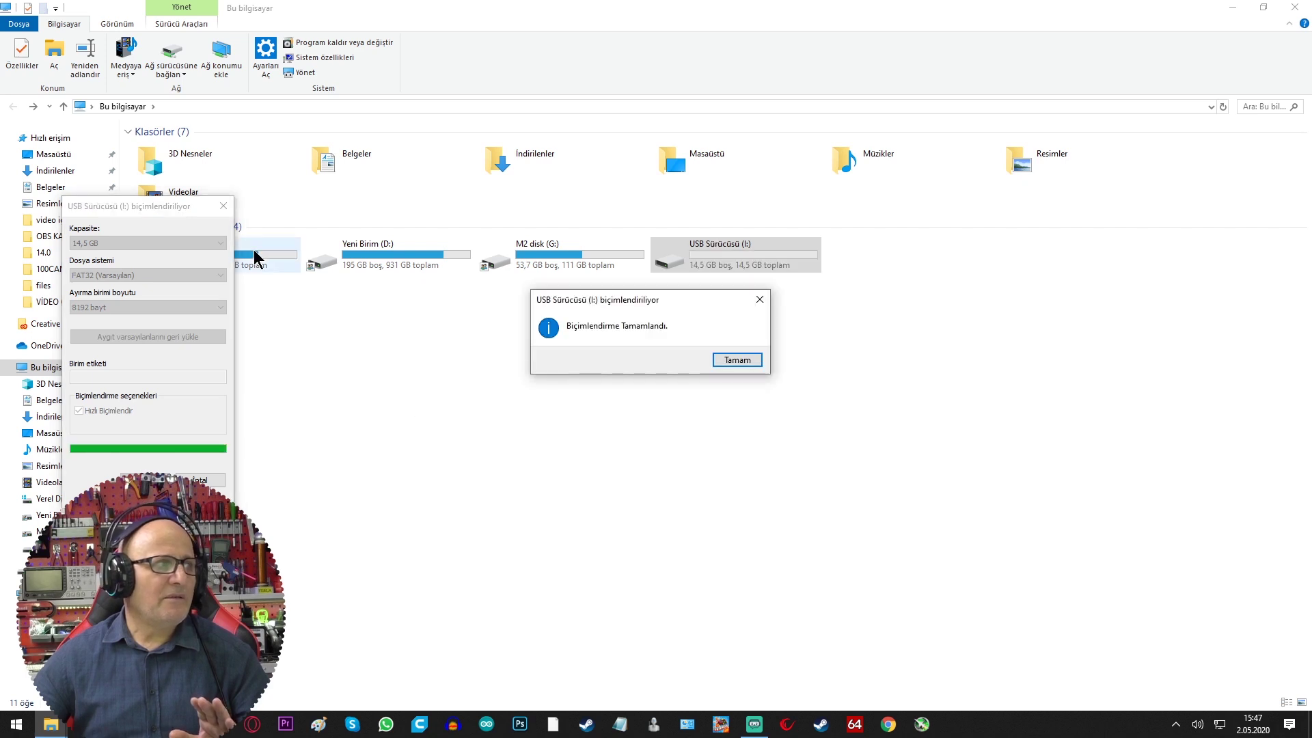
pyautogui.click(737, 359)
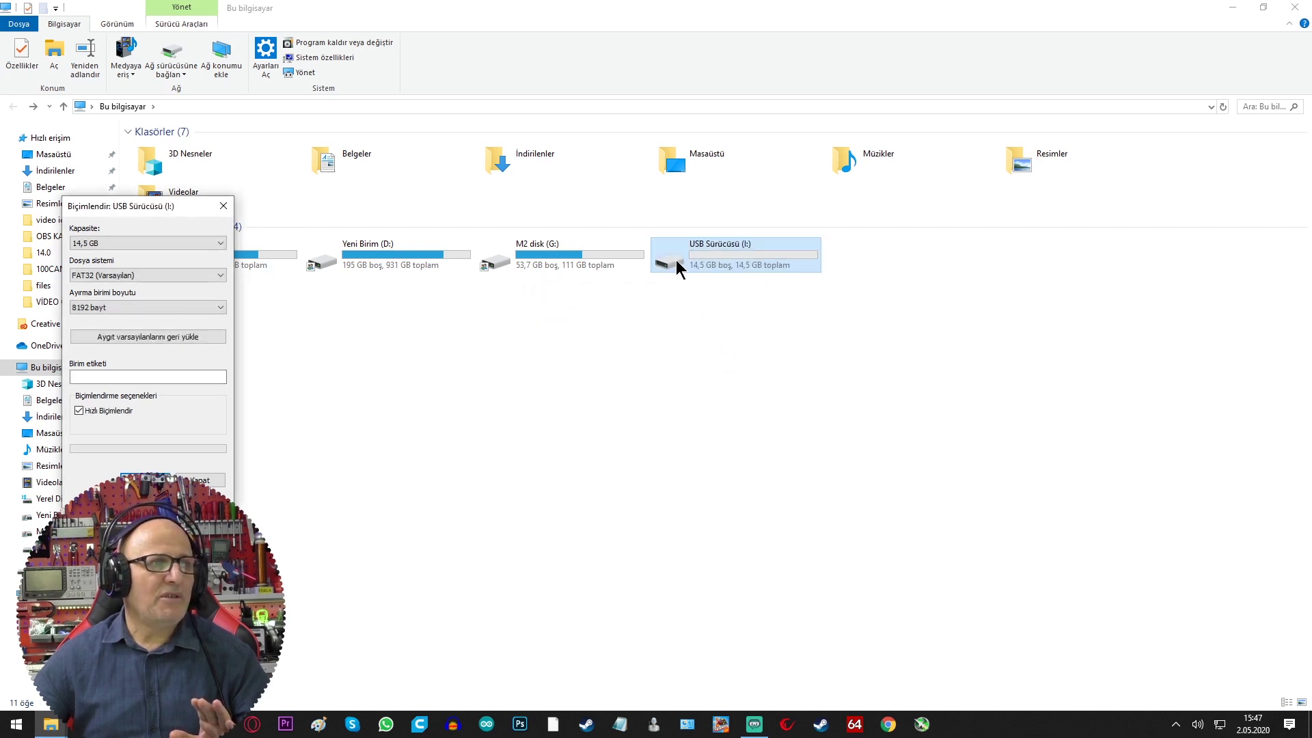
pyautogui.click(672, 265)
pyautogui.doubleClick(671, 259)
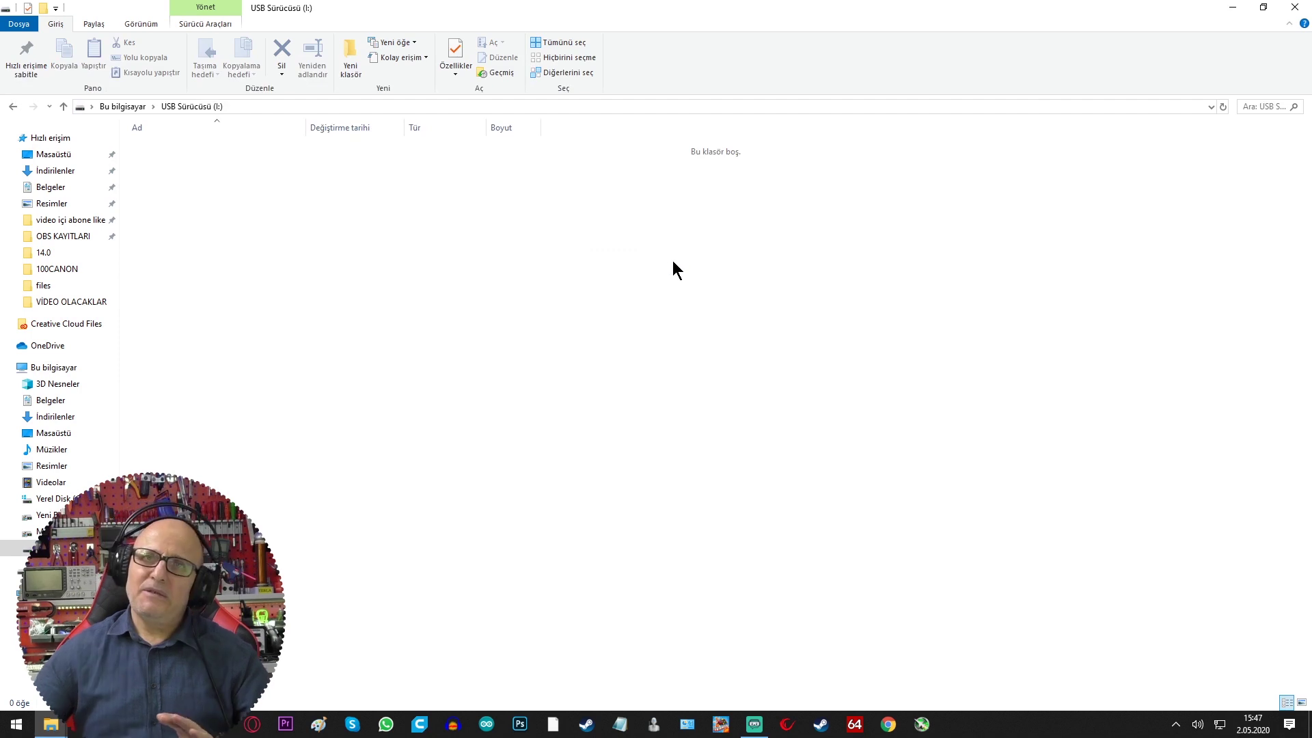